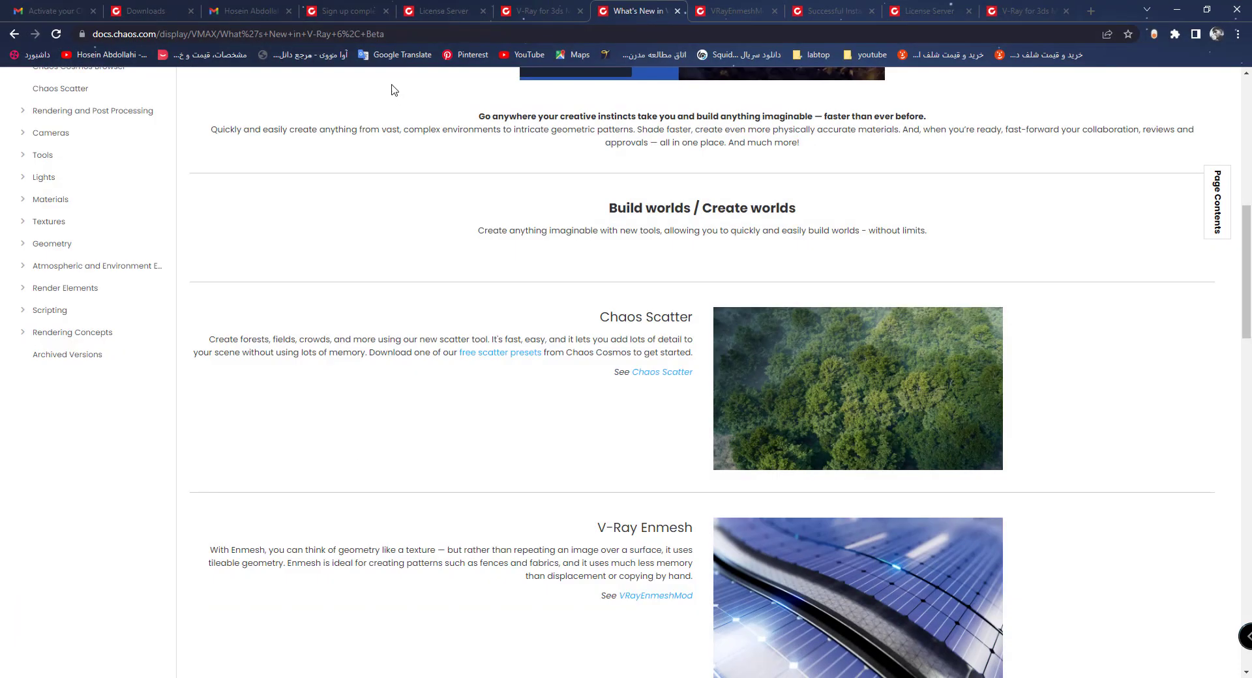
- Review the V-Ray 6 Beta page's Chaos Scatter section and view its free scatter presets in a new tab
scroll(405, 219, "up", 5)
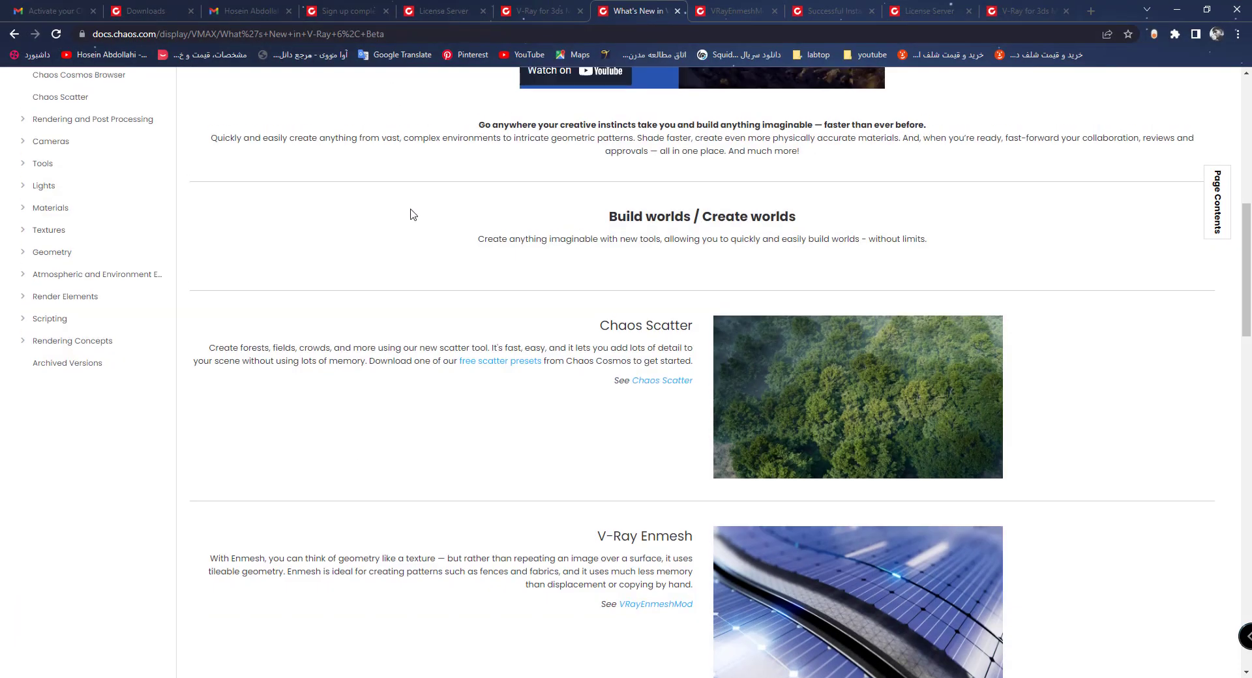
scroll(401, 221, "up", 1)
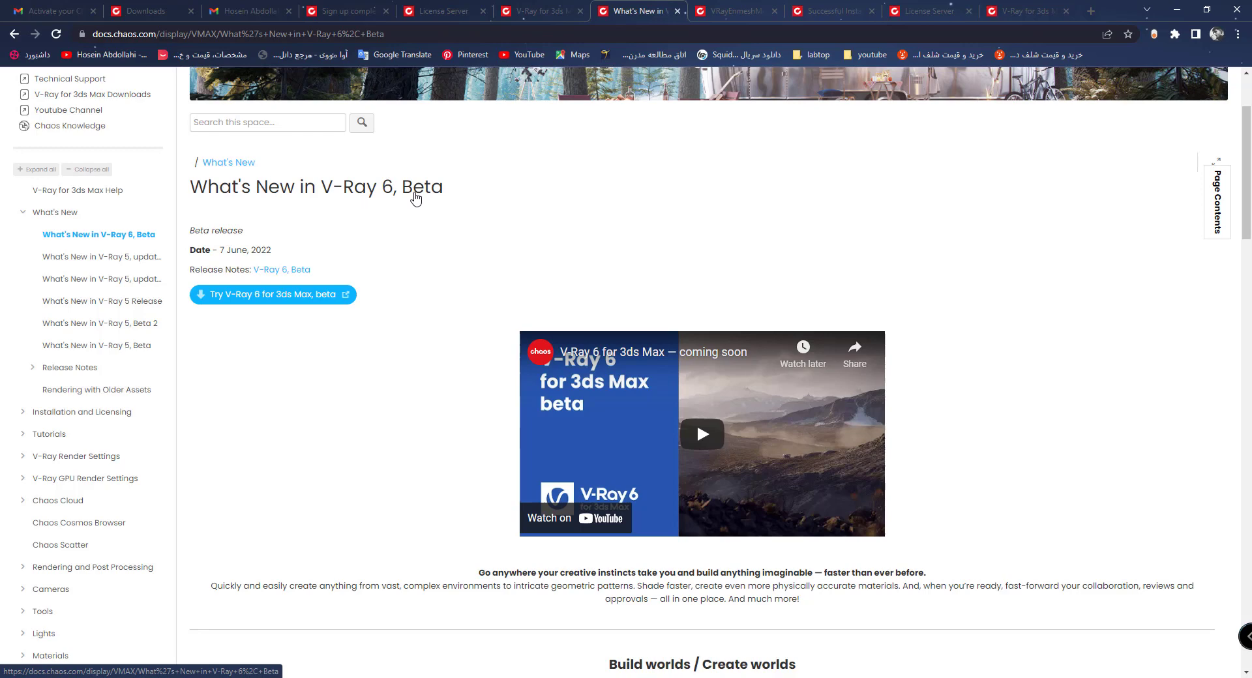
scroll(442, 218, "down", 7)
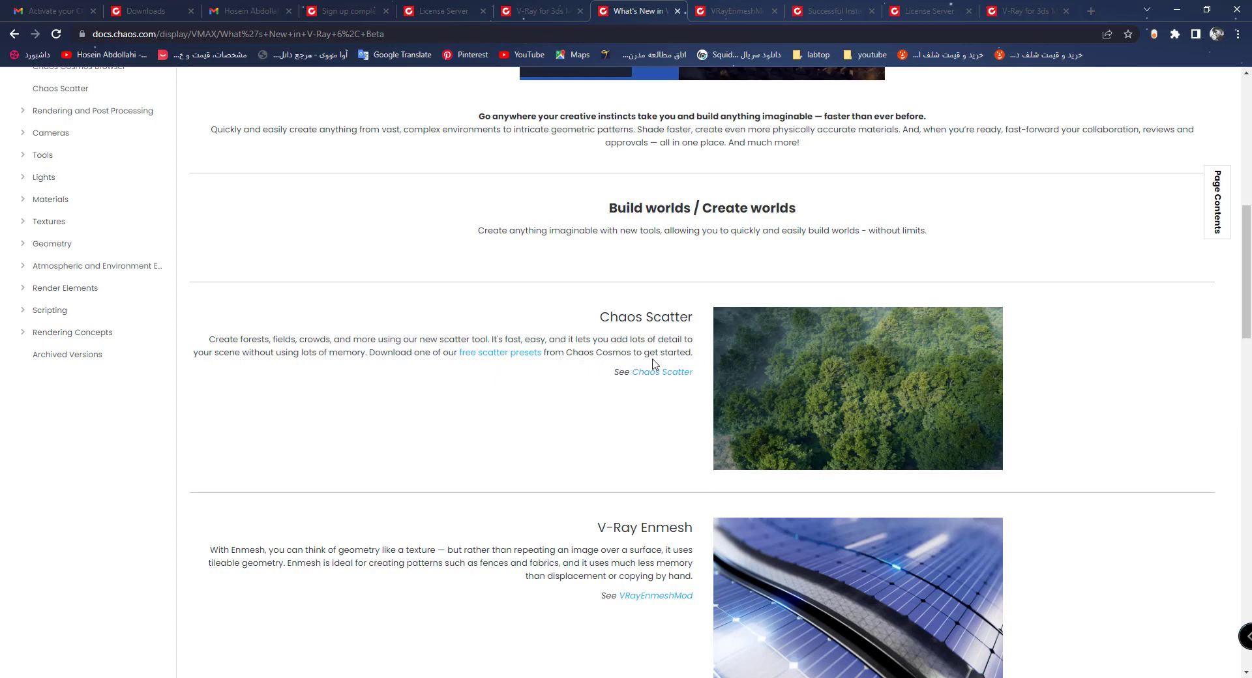
right_click(507, 353)
left_click(538, 358)
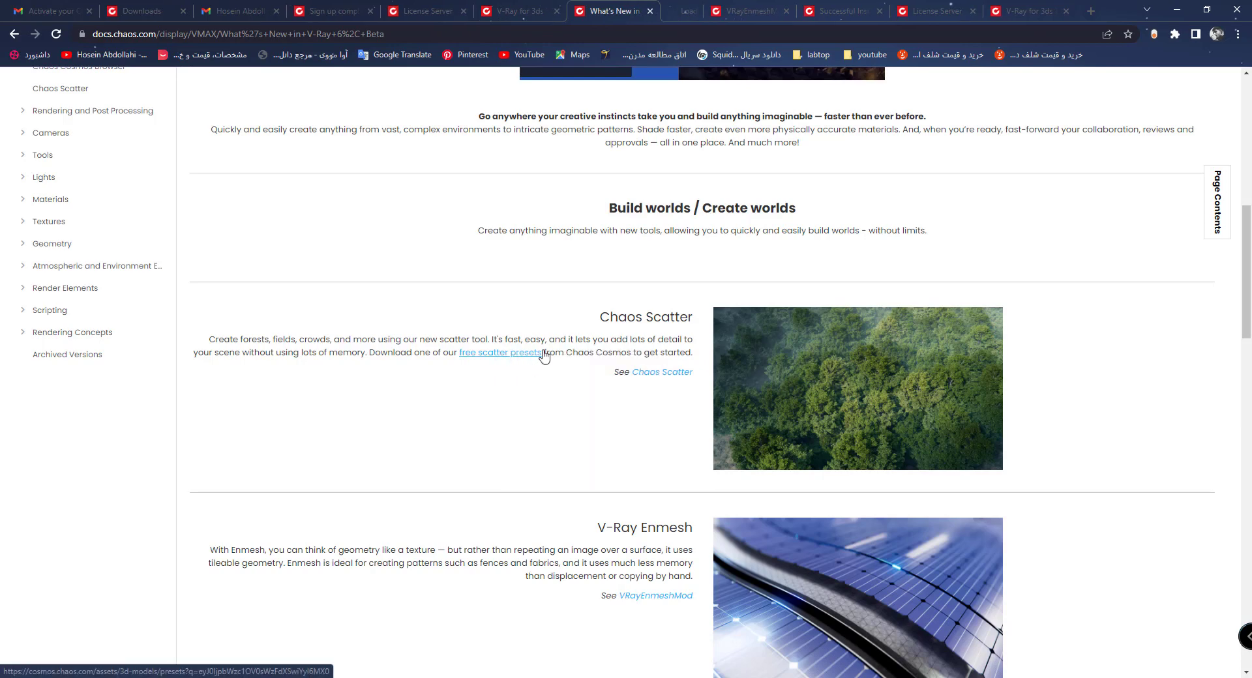
left_click(675, 11)
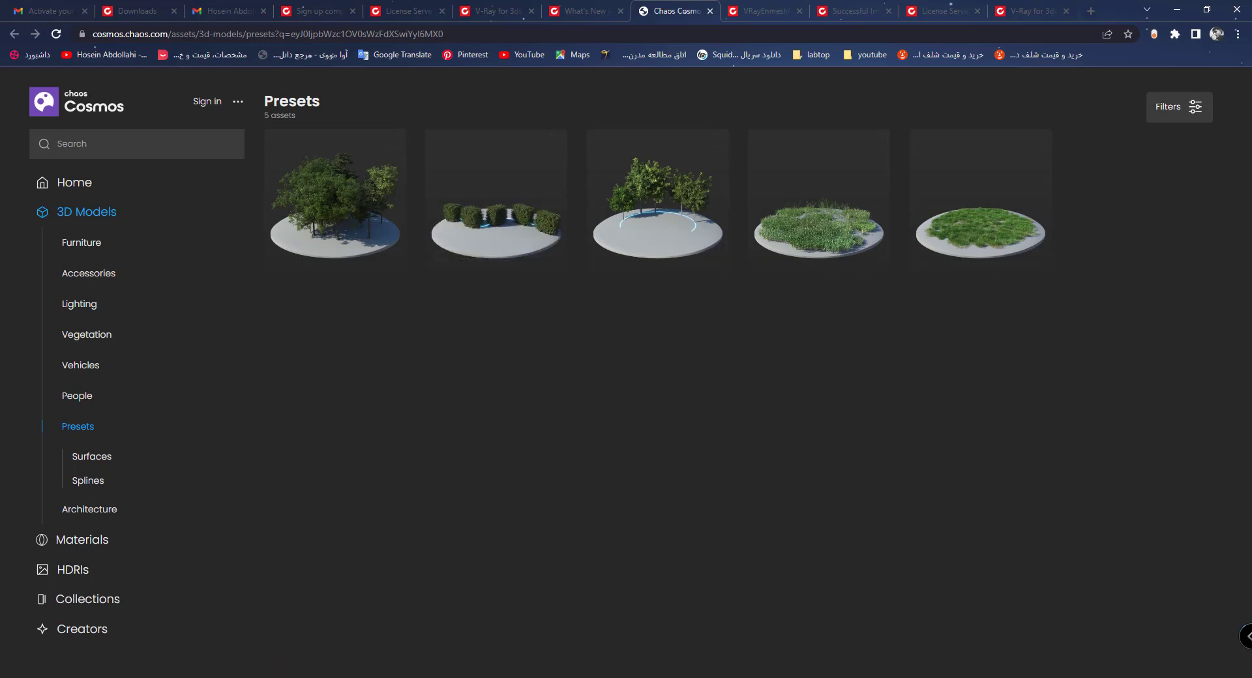
- Switch to 3ds Max and draw a long rectangular Plane primitive in the empty area of the perspective view
left_click(110, 677)
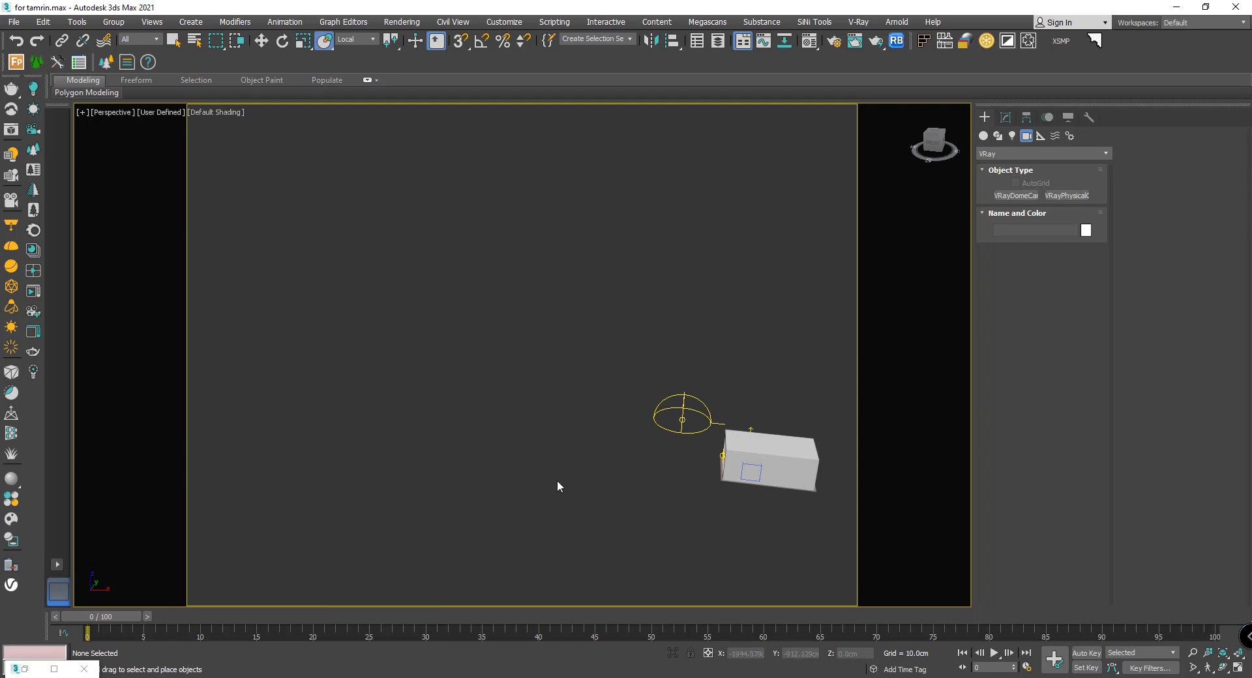
left_click(984, 137)
left_click(1066, 250)
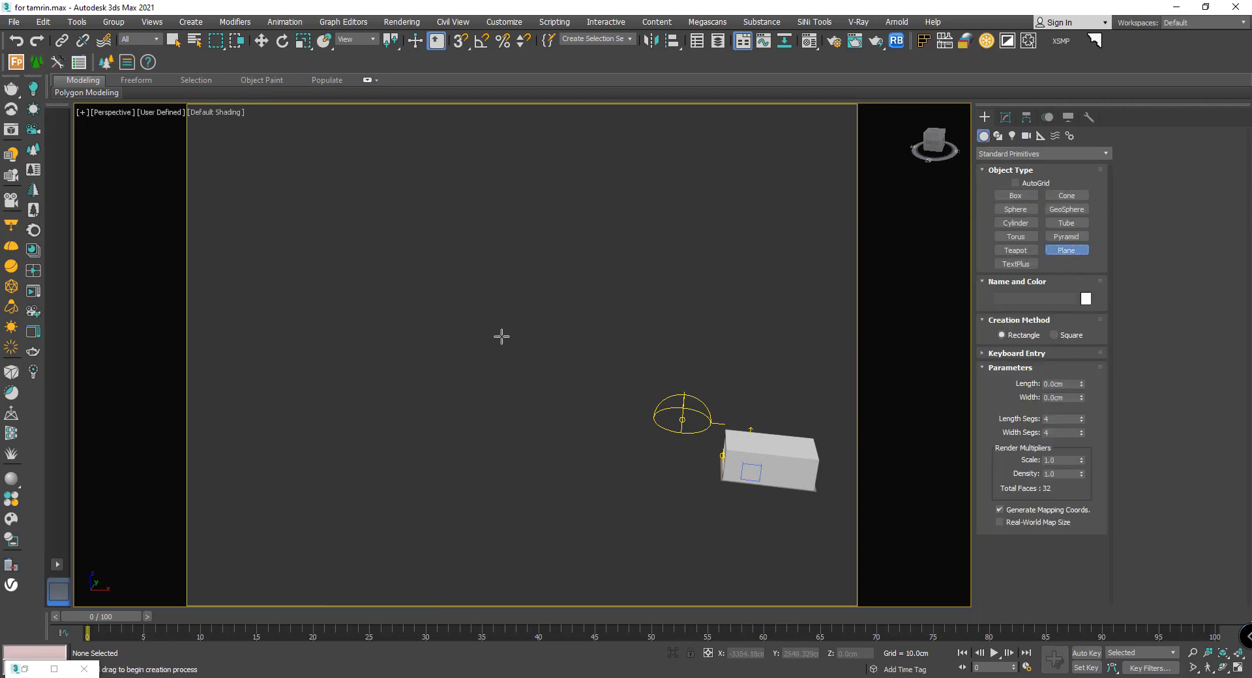
left_click_drag(531, 279, 640, 423)
scroll(629, 328, "up", 4)
middle_click_drag(614, 328, 577, 350, "alt")
right_click(590, 281)
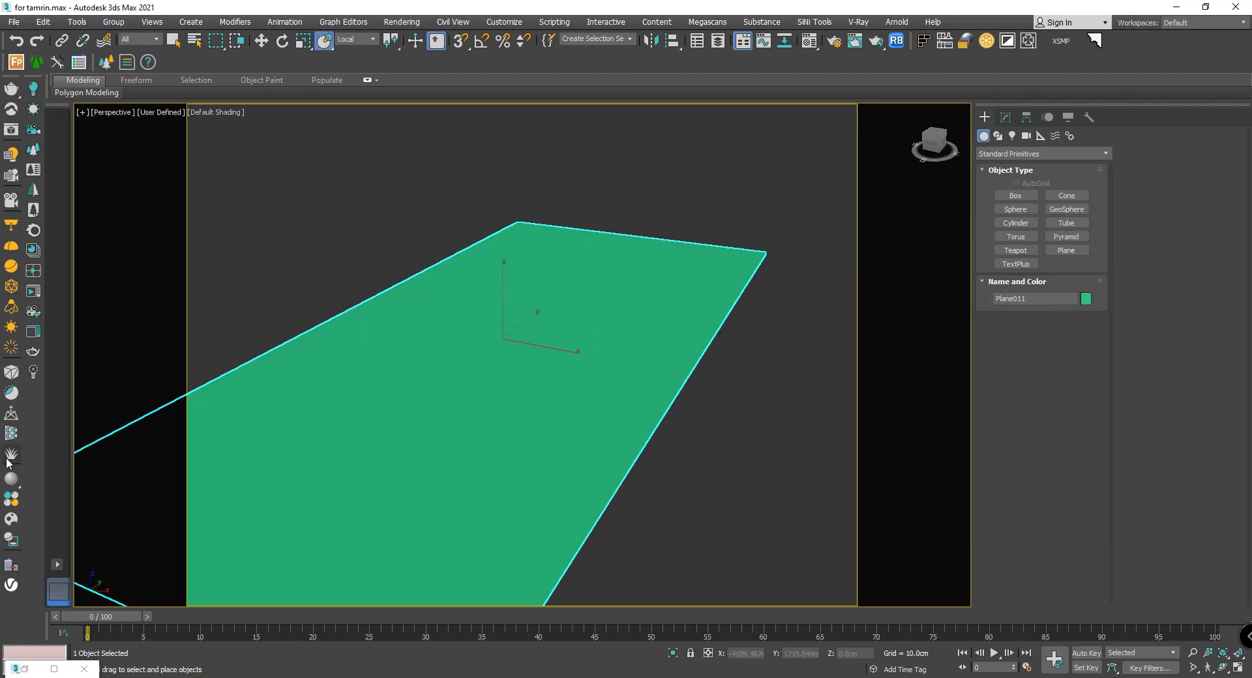
- Apply the Forest 001 preset from the Chaos Cosmos Browser to the plane and minimize the browser
left_click(12, 525)
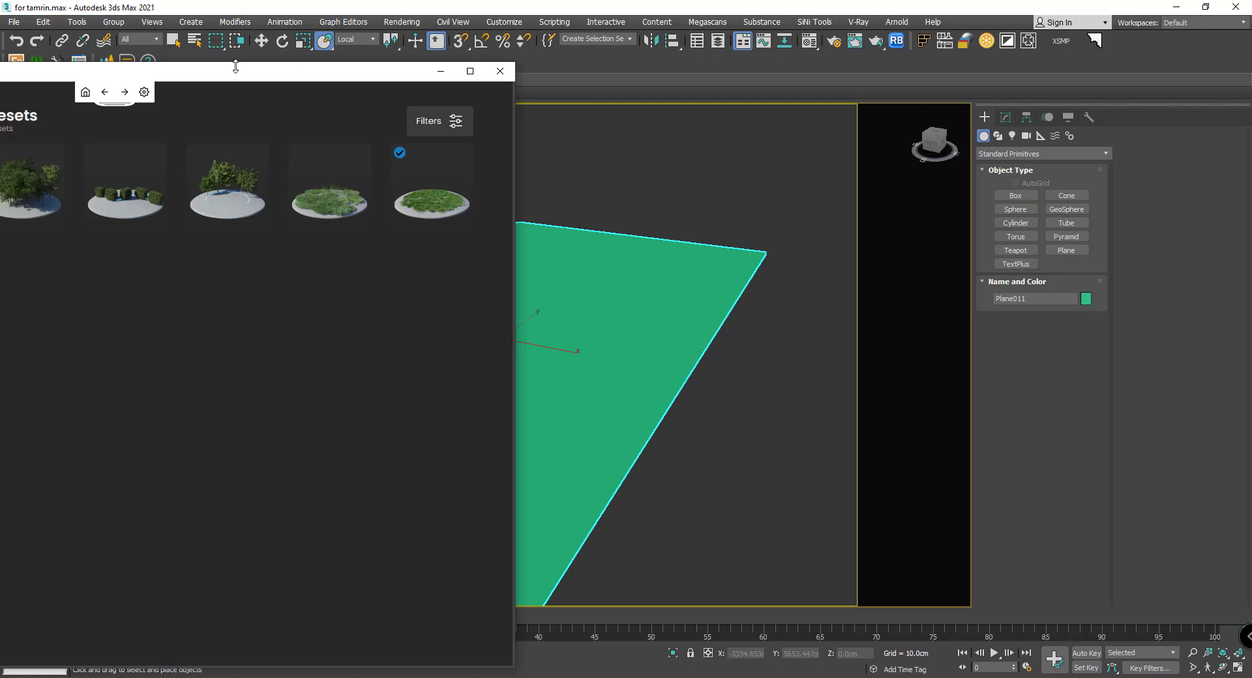
left_click_drag(236, 66, 594, 83)
left_click_drag(296, 86, 684, 80)
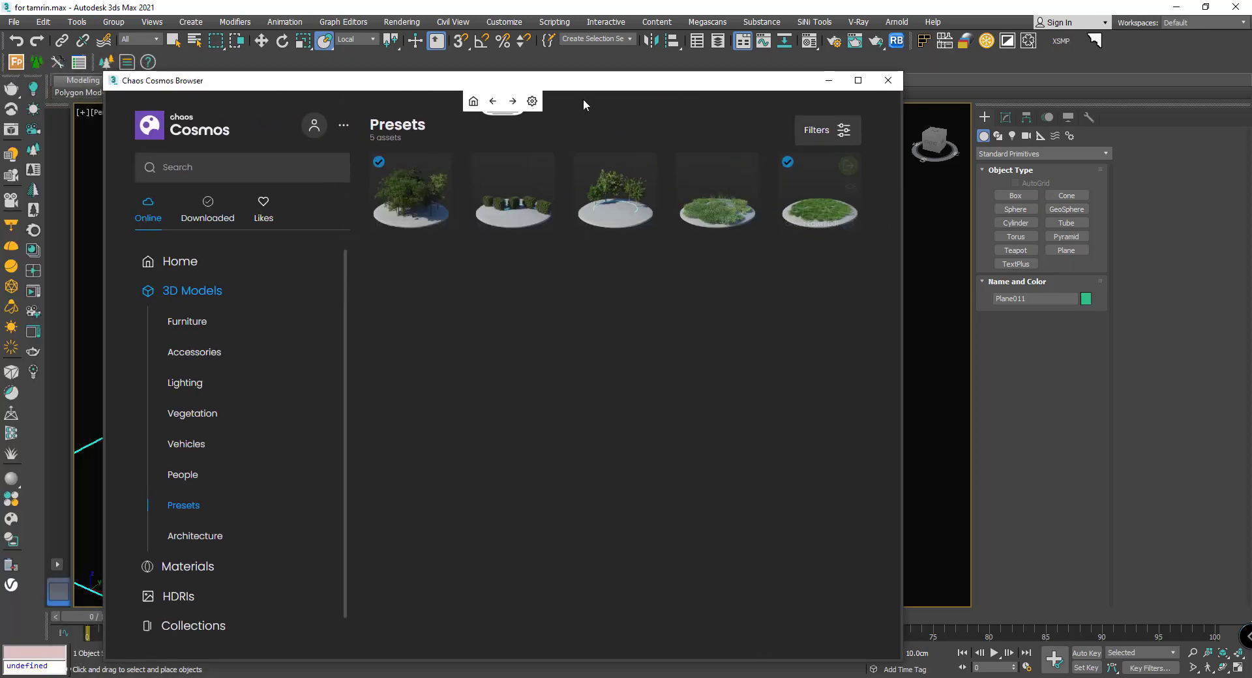
left_click_drag(583, 81, 1139, 132)
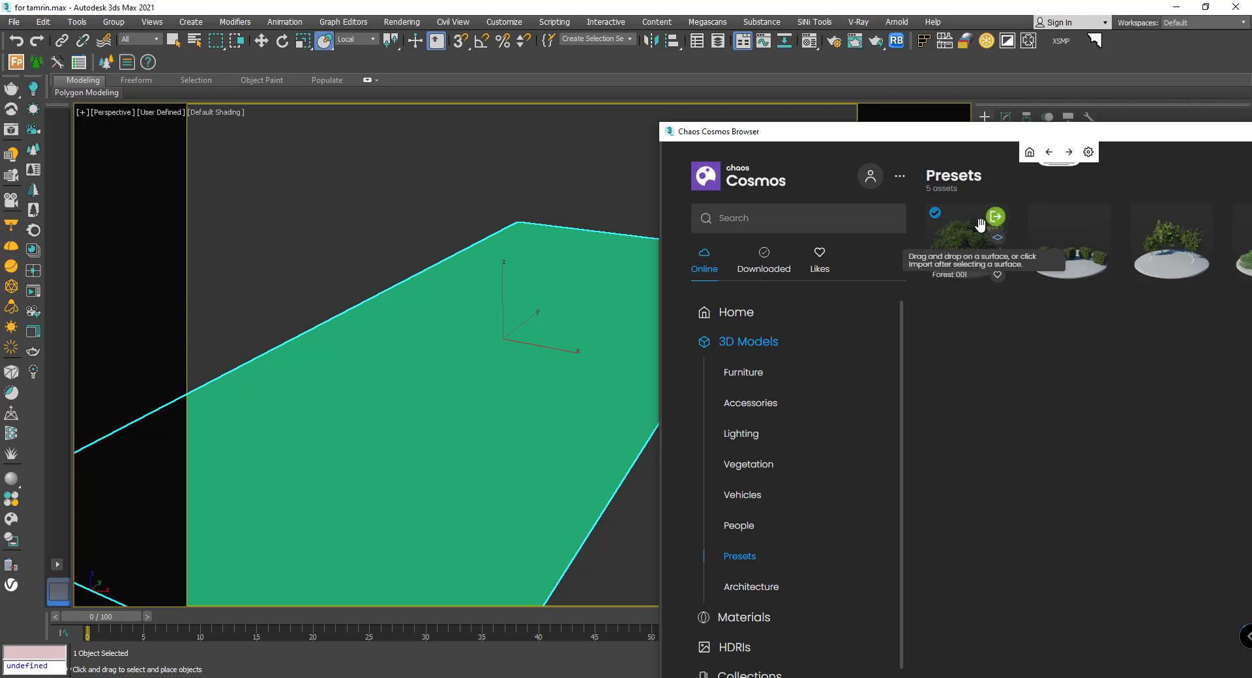
left_click_drag(960, 236, 521, 369)
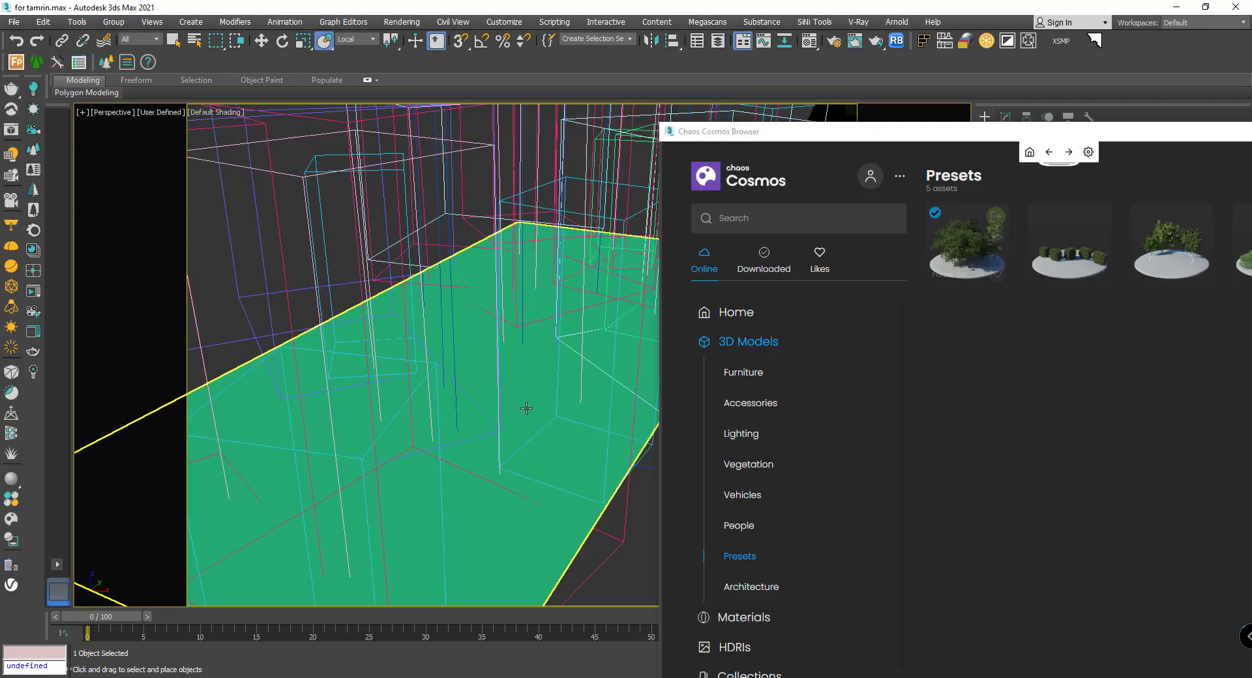
left_click_drag(1140, 140, 659, 166)
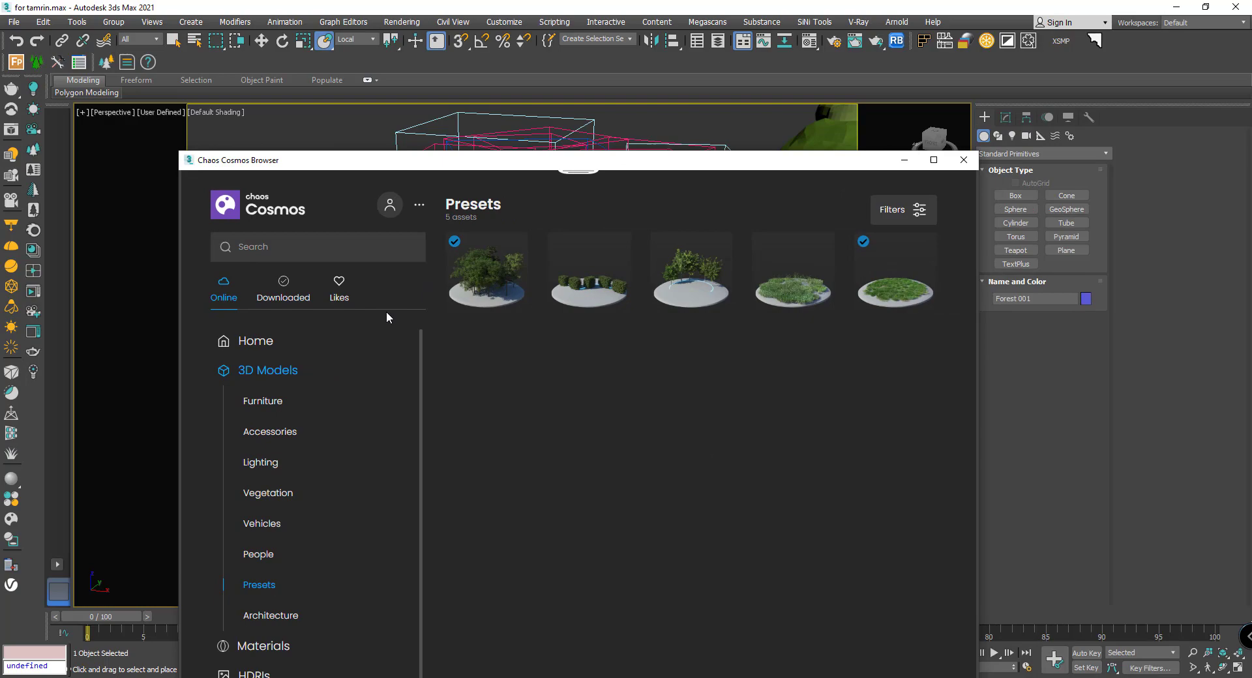
left_click(904, 160)
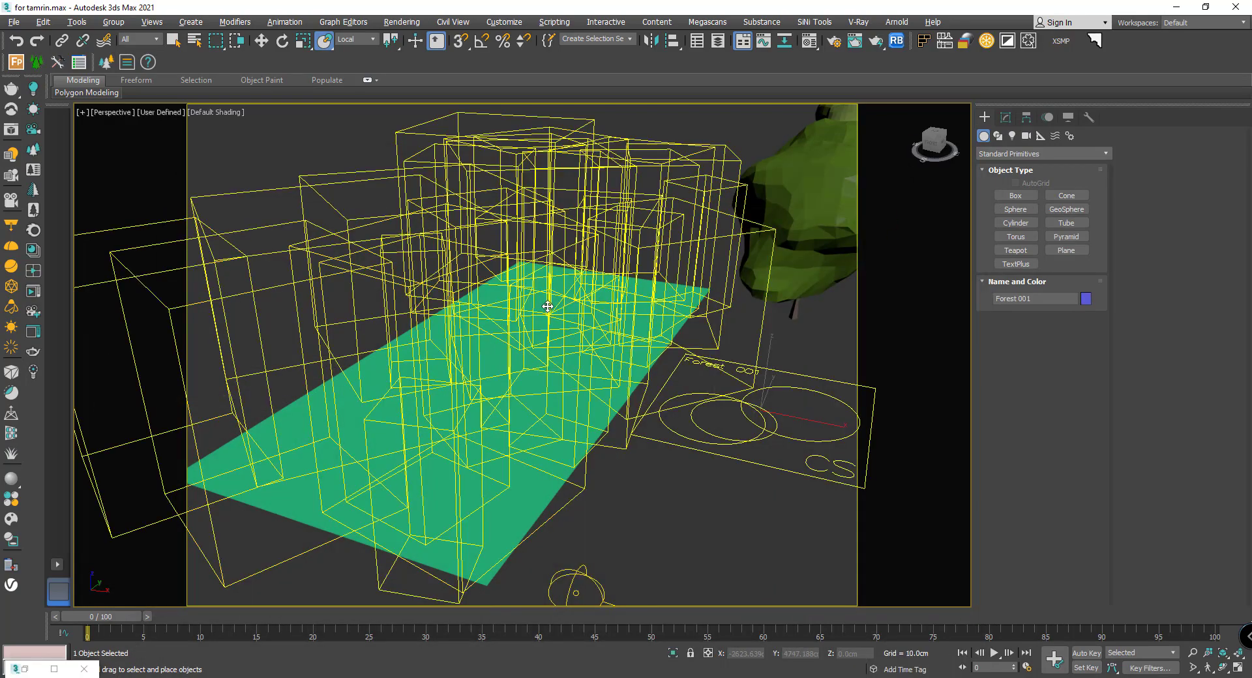
- Inspect the scattered forest and each of the source tree models lined up beside the plane
middle_click_drag(548, 307, 475, 346, "alt")
scroll(475, 353, "down", 3)
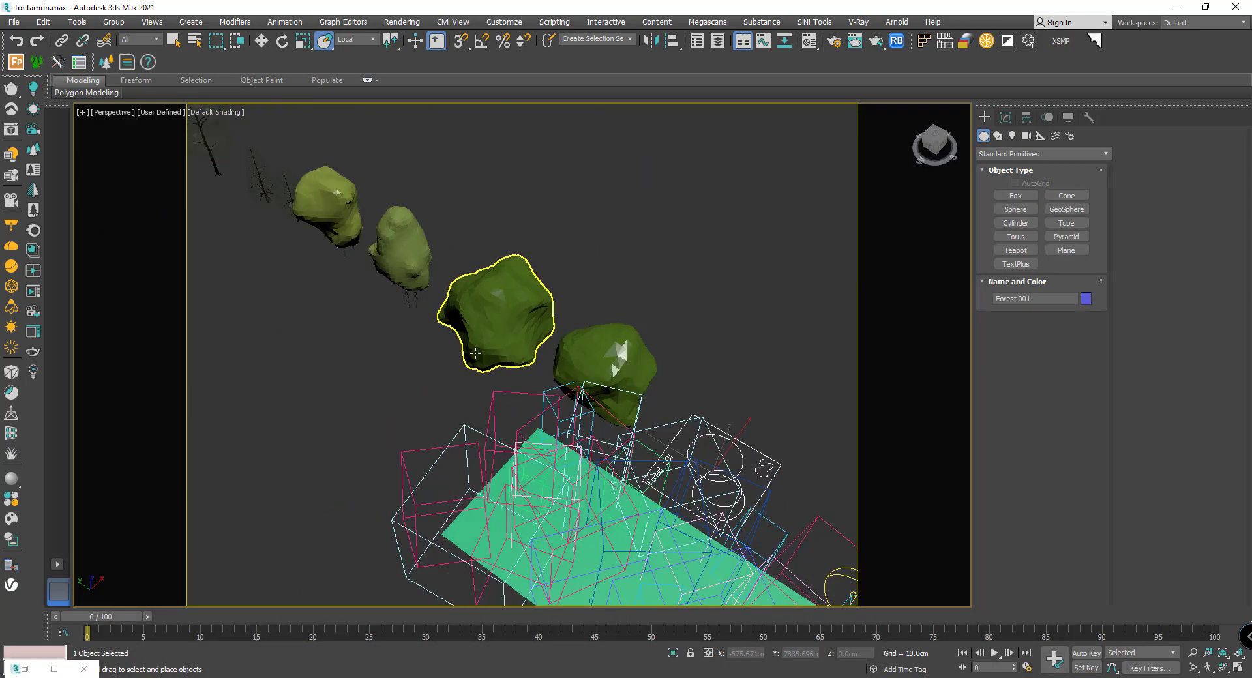
scroll(475, 354, "down", 2)
left_click(556, 365)
left_click(490, 324)
left_click(424, 280)
left_click(373, 251)
left_click(337, 233)
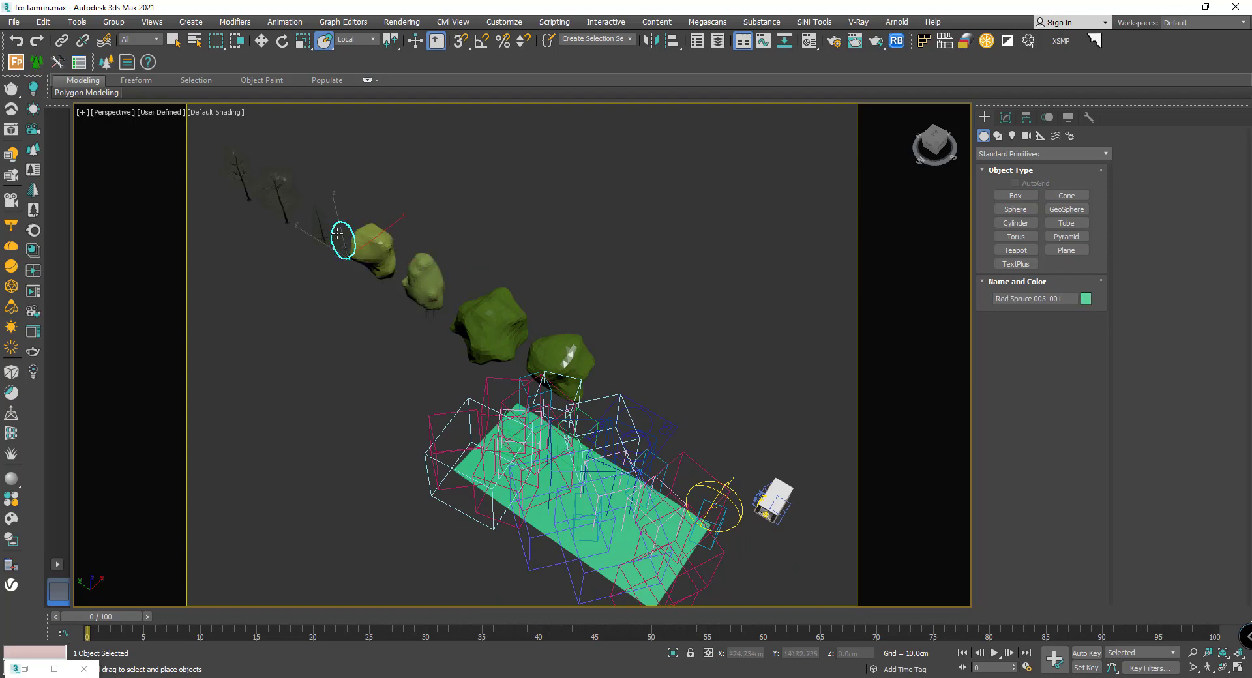
left_click(321, 228)
left_click(277, 193)
left_click(239, 176)
middle_click_drag(457, 508, 470, 480, "alt")
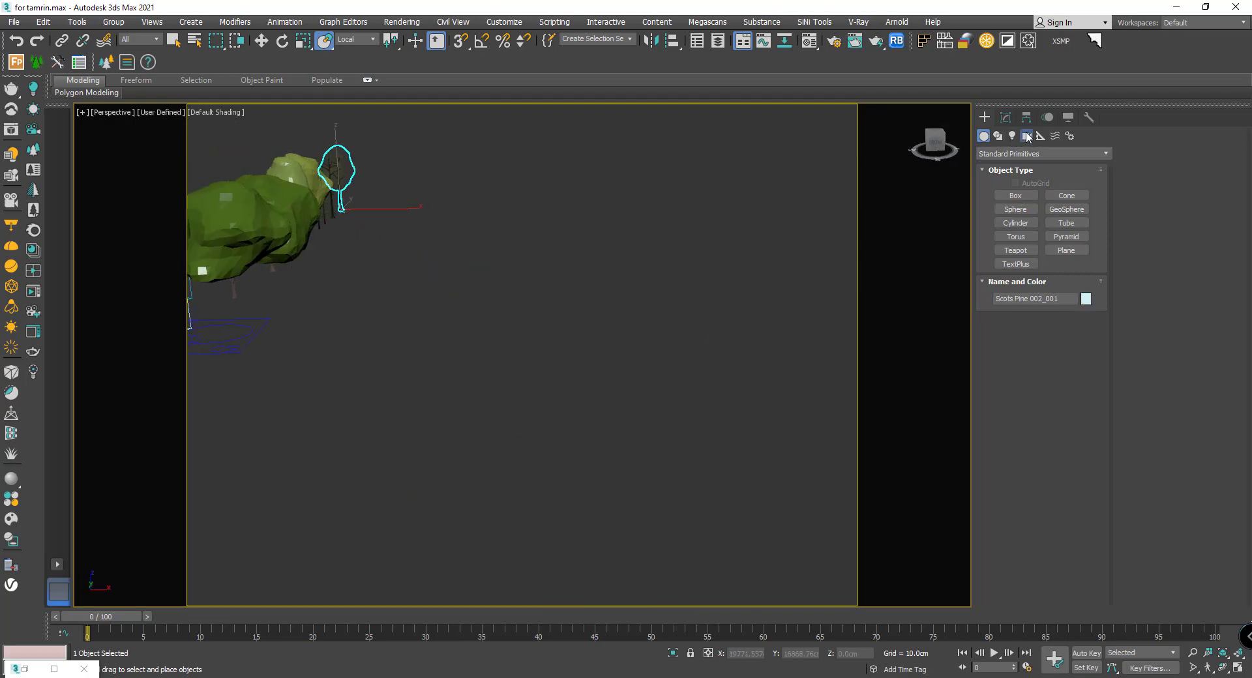
- Place a VRayPhysicalCamera in the top view, aimed from beside the plane's near corner into the forest, and look through it
left_click(1026, 136)
left_click(1020, 153)
left_click(1009, 184)
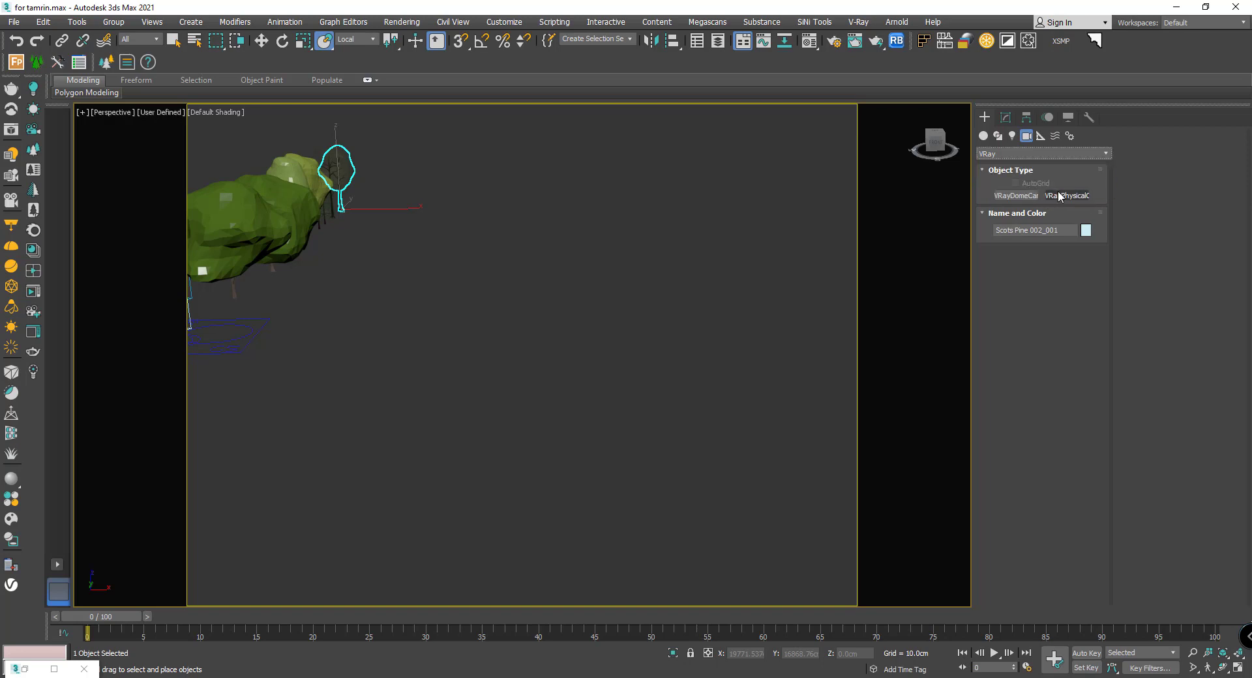
left_click(1063, 196)
scroll(493, 367, "down", 4)
middle_click_drag(445, 381, 473, 405)
scroll(473, 405, "up", 3)
key("t")
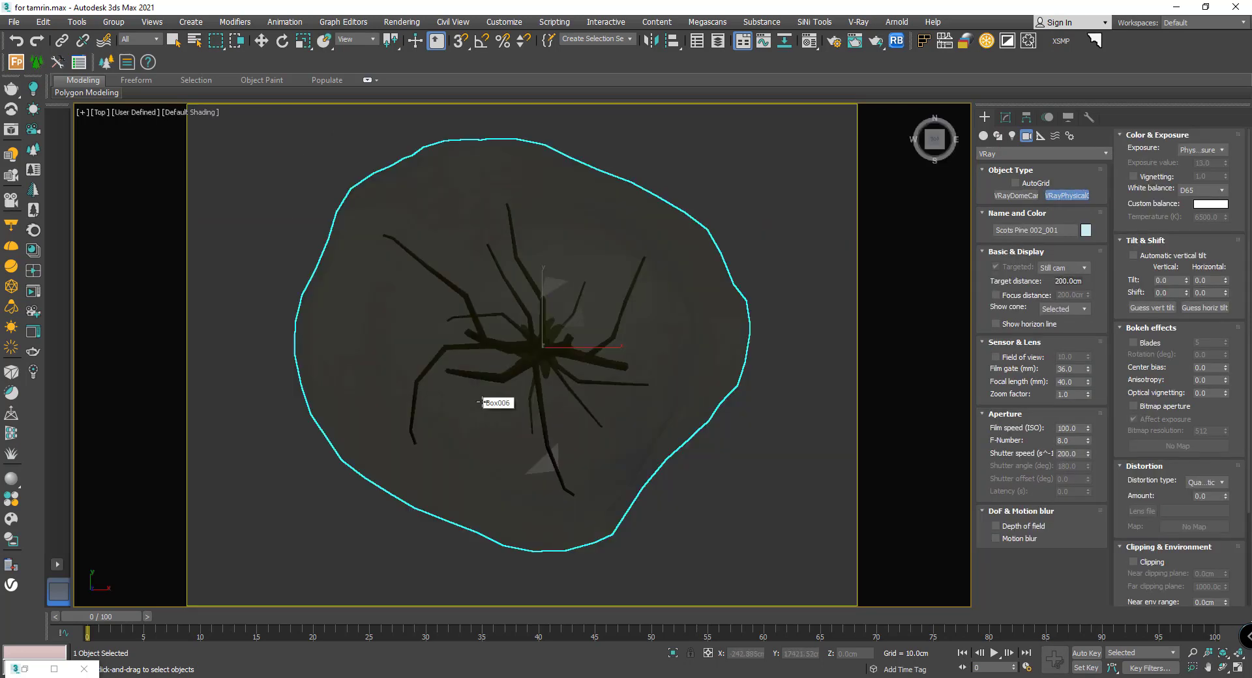
scroll(502, 424, "down", 10)
scroll(515, 450, "up", 10)
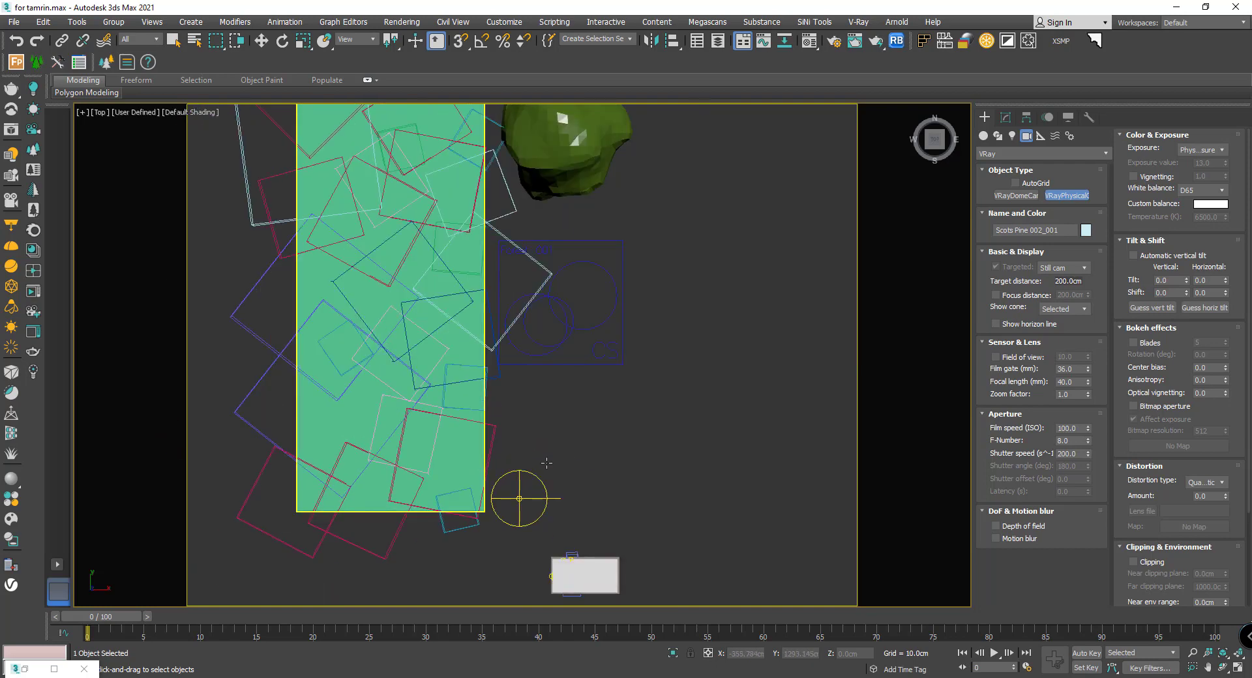
left_click_drag(547, 463, 366, 248)
key("c")
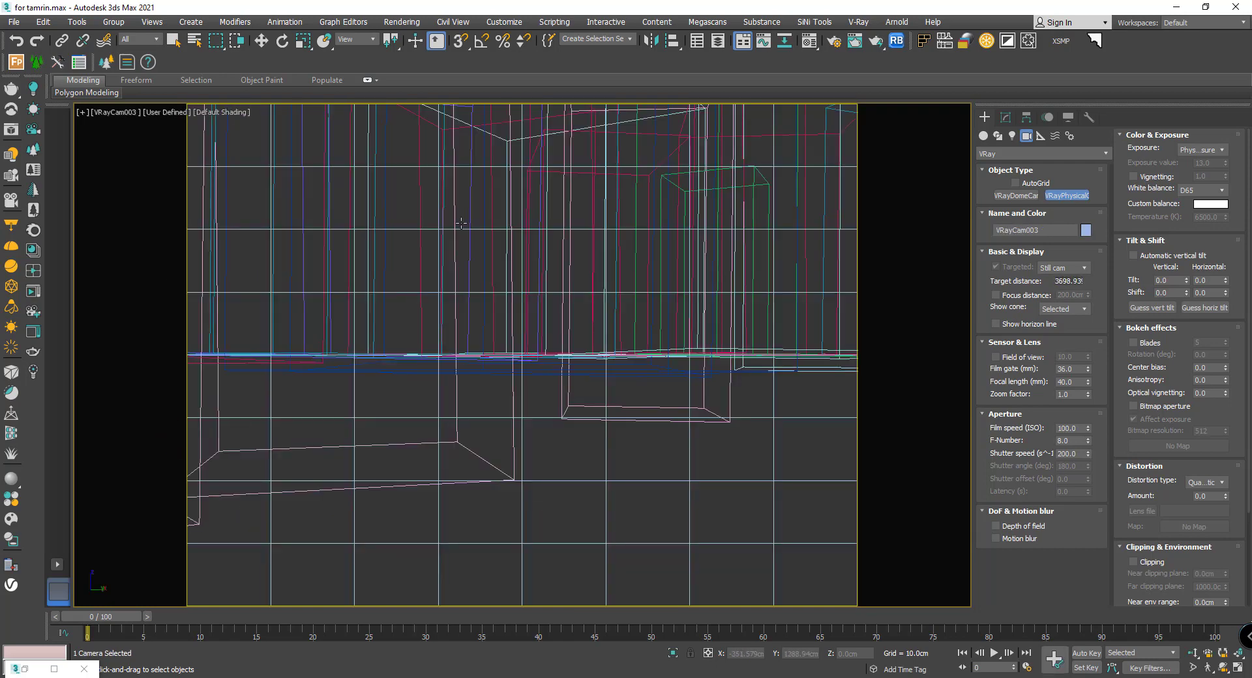
- Adjust the camera's position and distance to frame the scattered trees
middle_click_drag(461, 223, 375, 399)
left_click(1192, 654)
left_click_drag(556, 396, 560, 418)
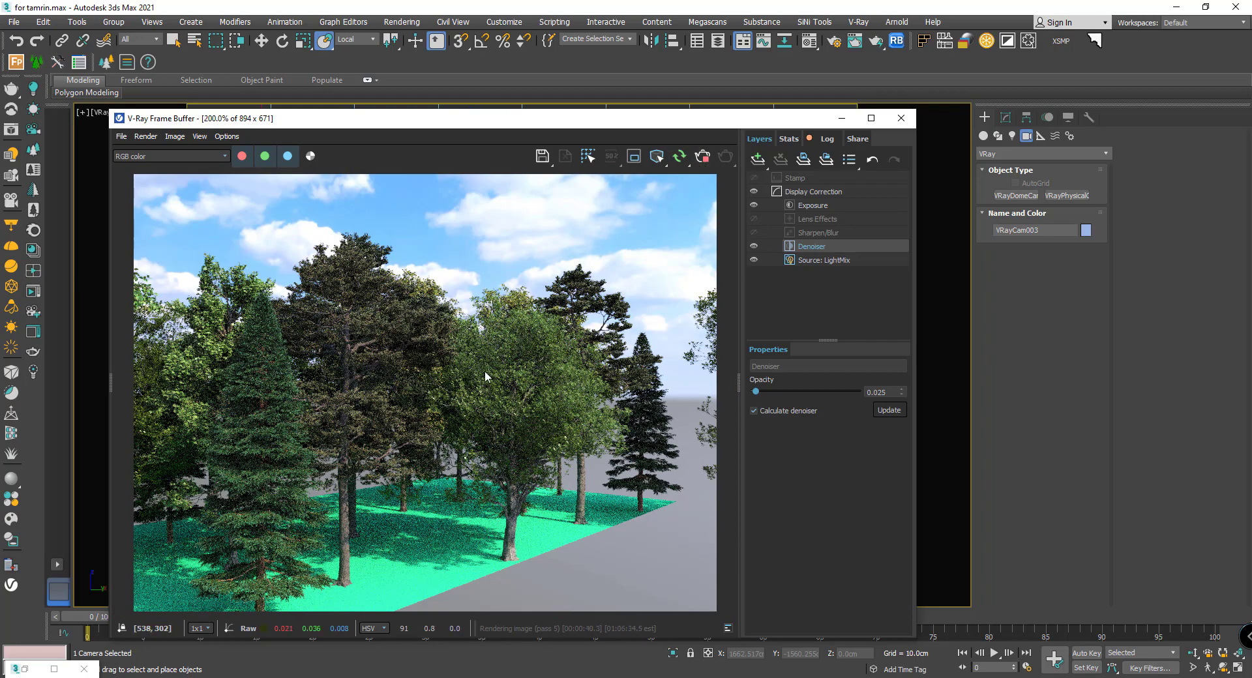
- Examine the forest render, stop it and close the V-Ray Frame Buffer
scroll(484, 372, "up", 1)
scroll(484, 372, "down", 1)
left_click(700, 162)
left_click(901, 119)
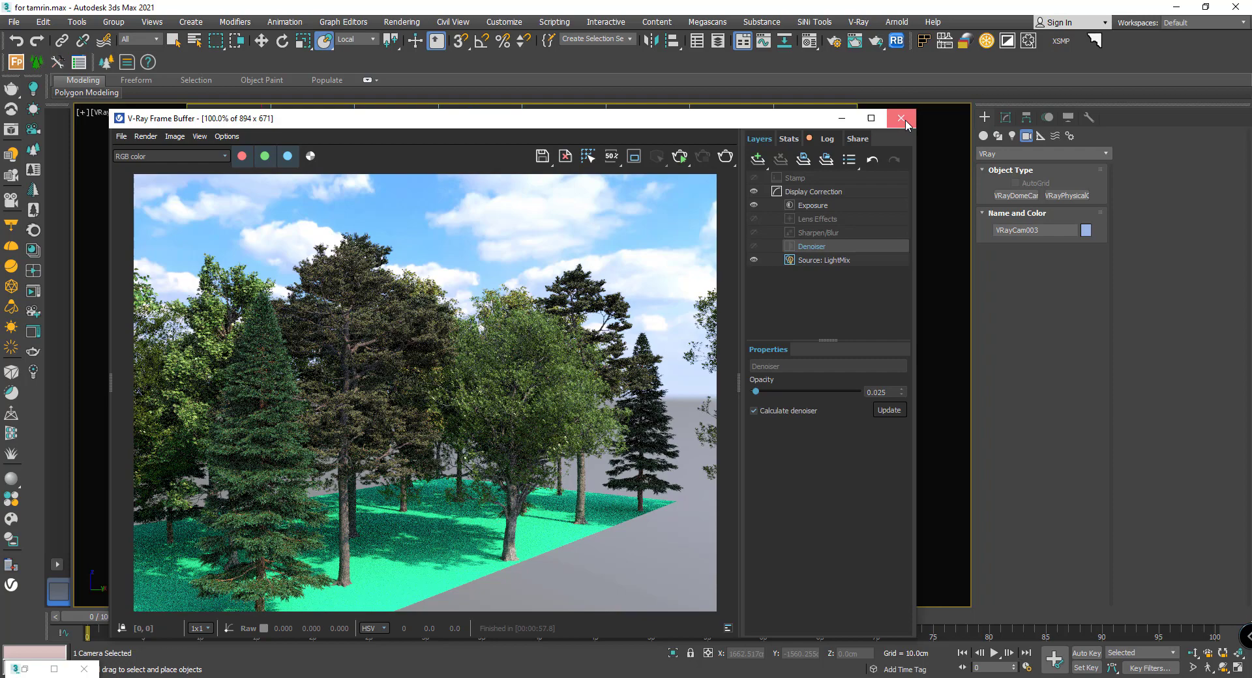
- Delete the Forest 001 scatter and its source tree models in the perspective view
key("p")
scroll(526, 327, "down", 10)
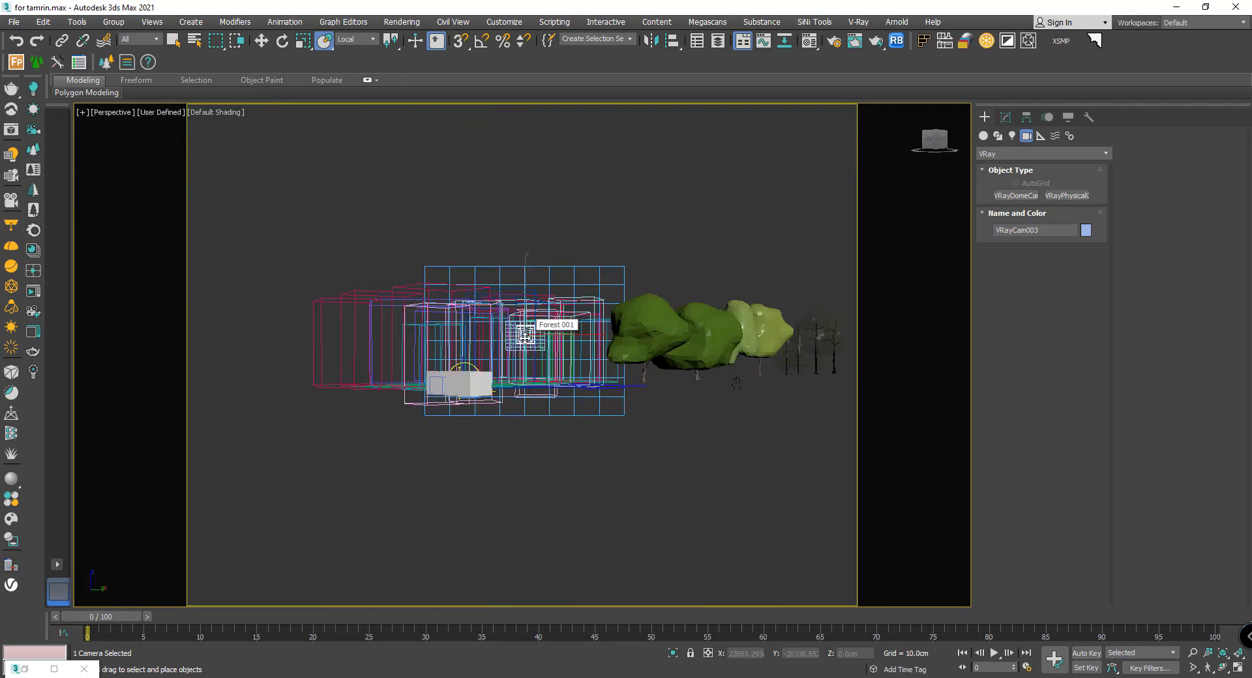
middle_click_drag(526, 327, 486, 282, "alt")
left_click(449, 240)
key("Delete")
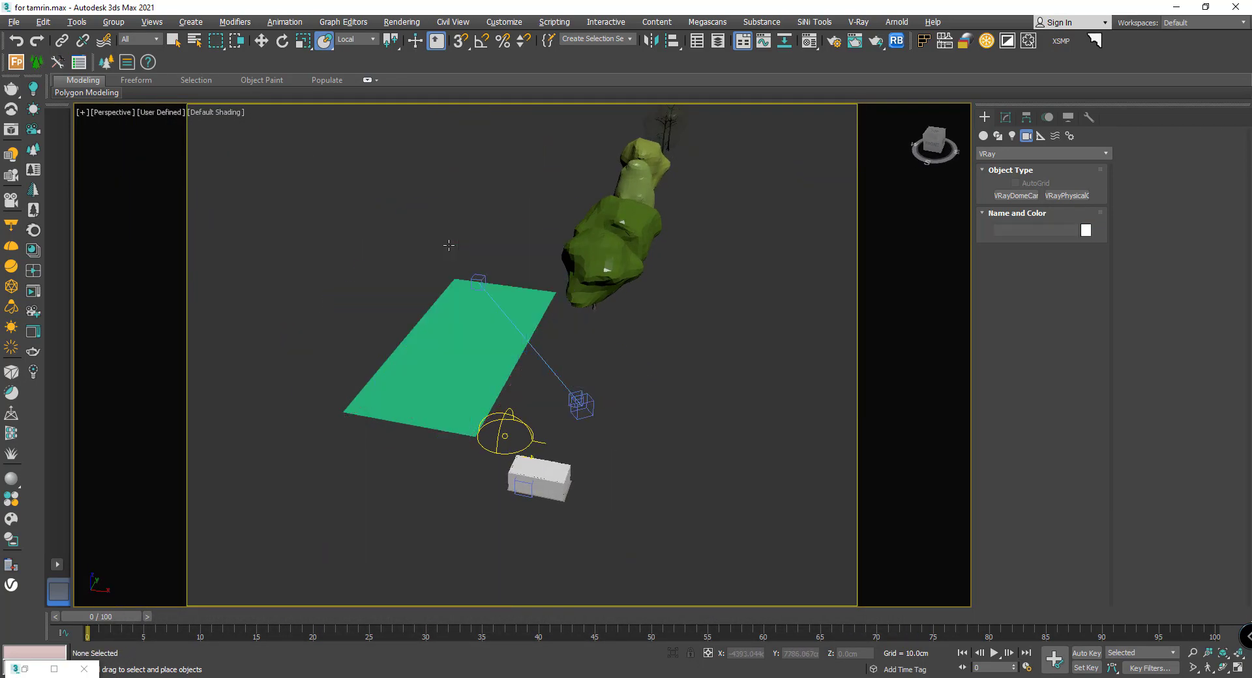
left_click(485, 324)
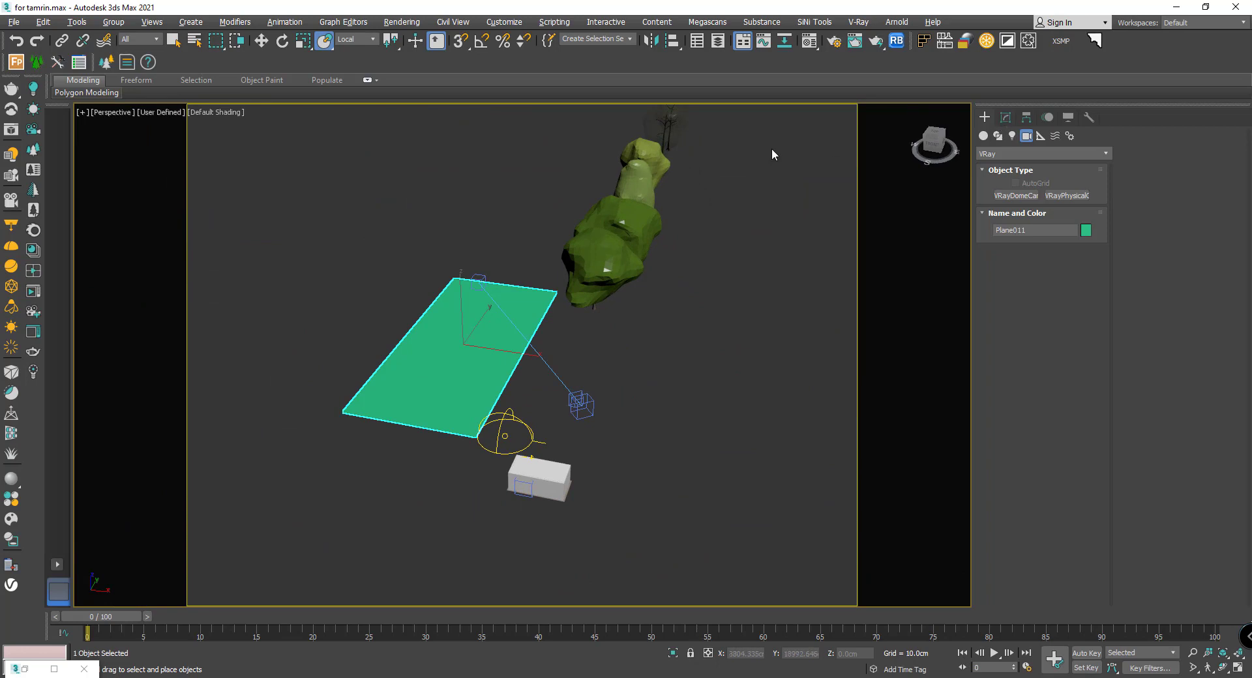
left_click_drag(626, 266, 623, 269)
key("Delete")
- Shrink the plane to a length of about 805 cm and a width of about 795 cm
left_click(461, 366)
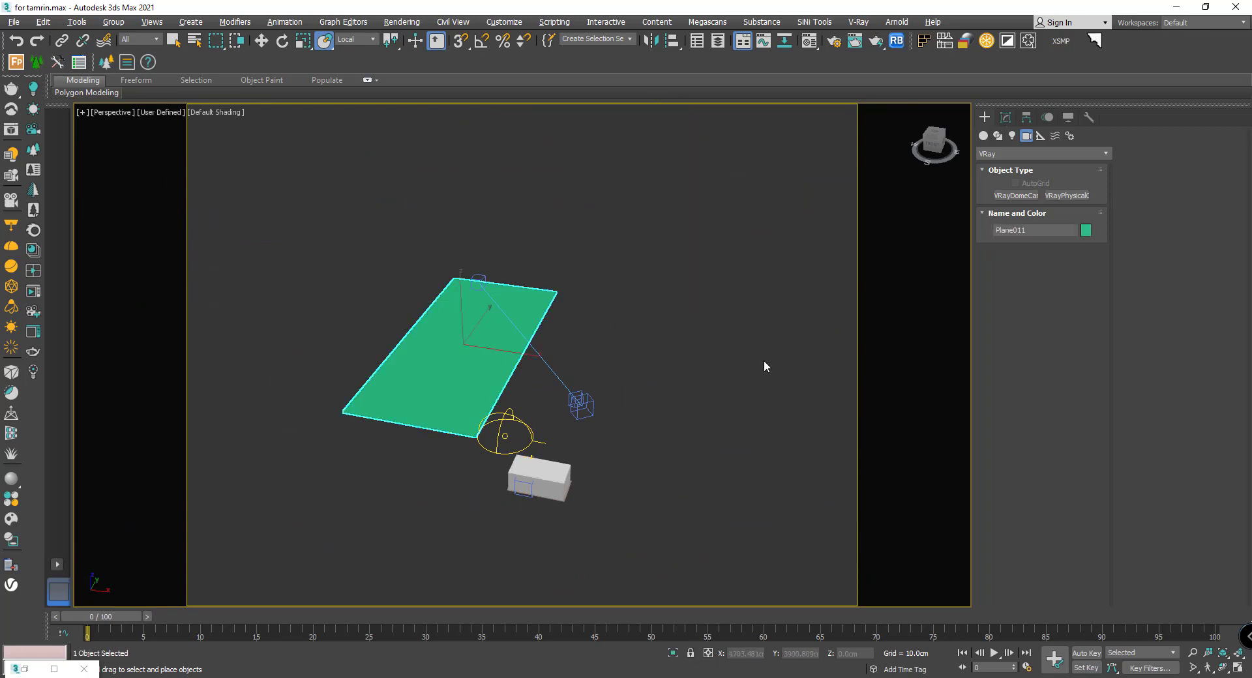
left_click(1006, 117)
mouse_move(1081, 372)
left_mouse_down()
mouse_move(1079, 415)
mouse_move(1082, 392)
left_mouse_up()
scroll(492, 344, "up", 5)
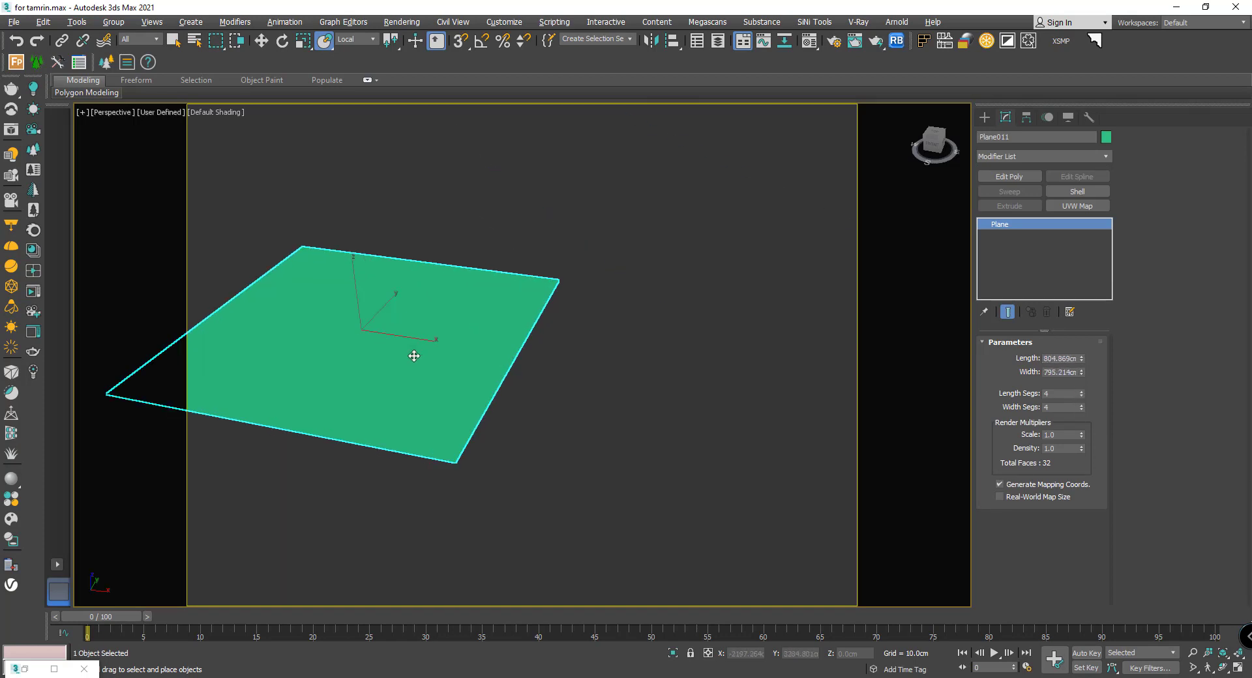
scroll(464, 423, "up", 2)
scroll(481, 414, "down", 10)
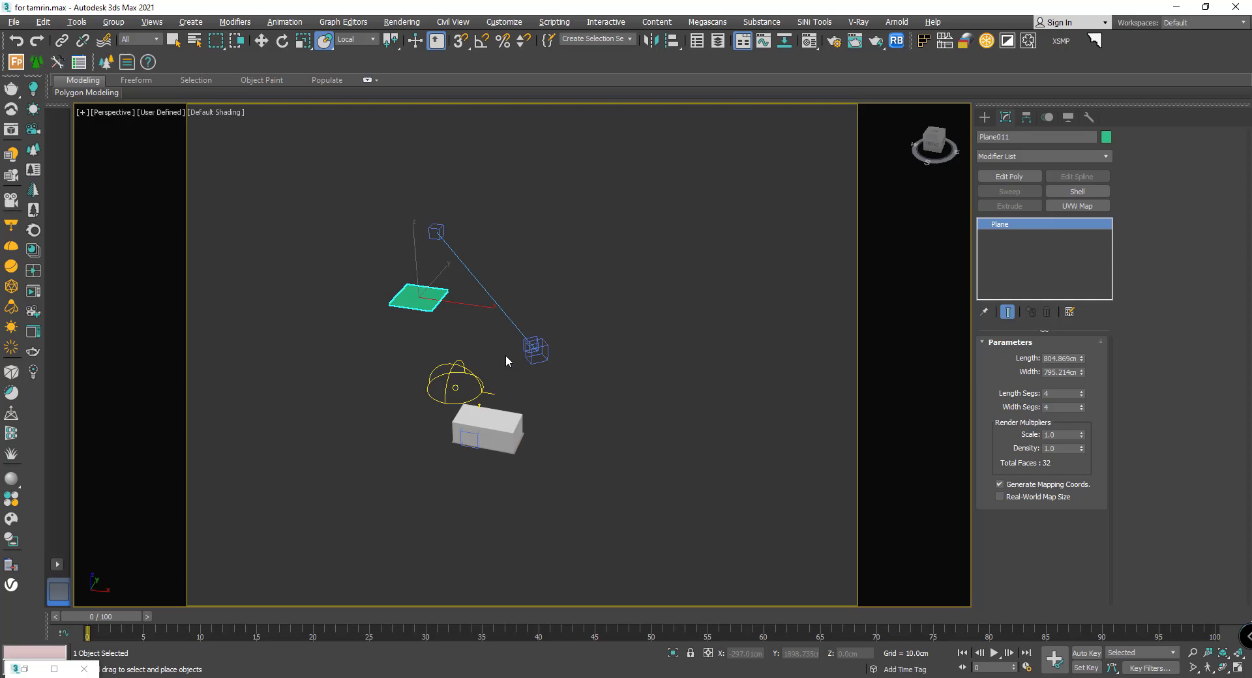
- Replace the existing camera with a new VRayPhysicalCamera aimed across the resized plane from its near corner
left_click(539, 352)
key("Delete")
scroll(410, 327, "up", 4)
middle_click_drag(410, 325, 410, 429)
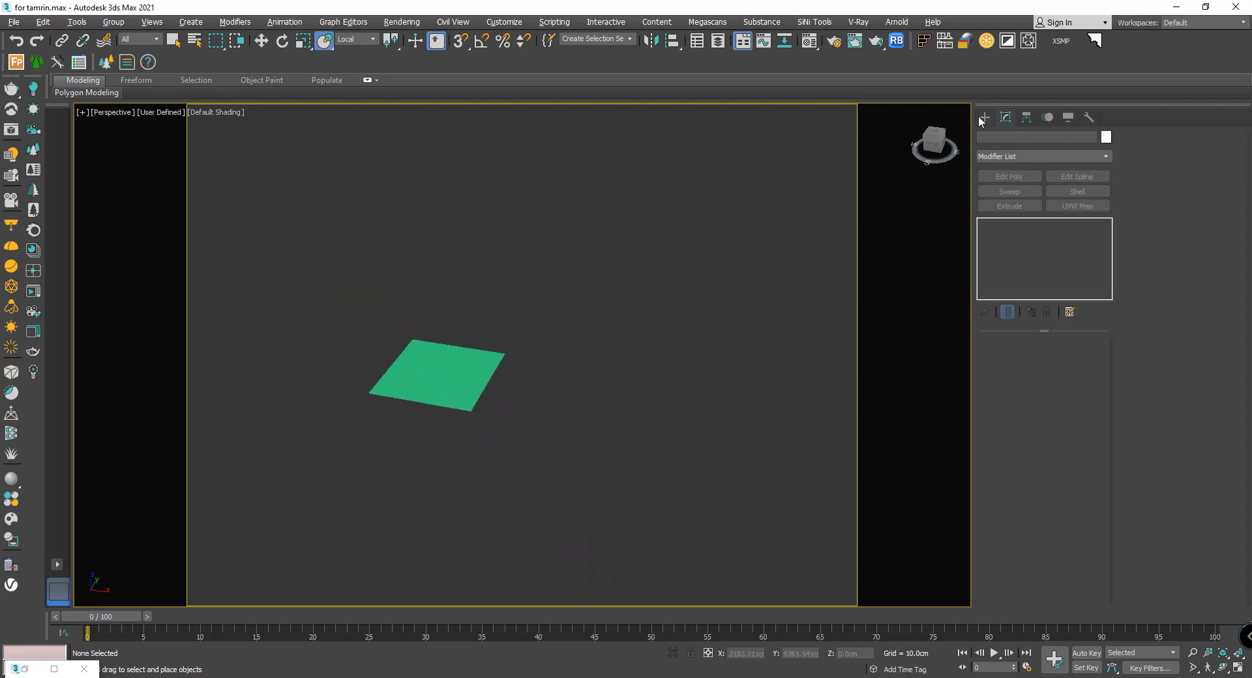
left_click(983, 117)
left_click(1067, 196)
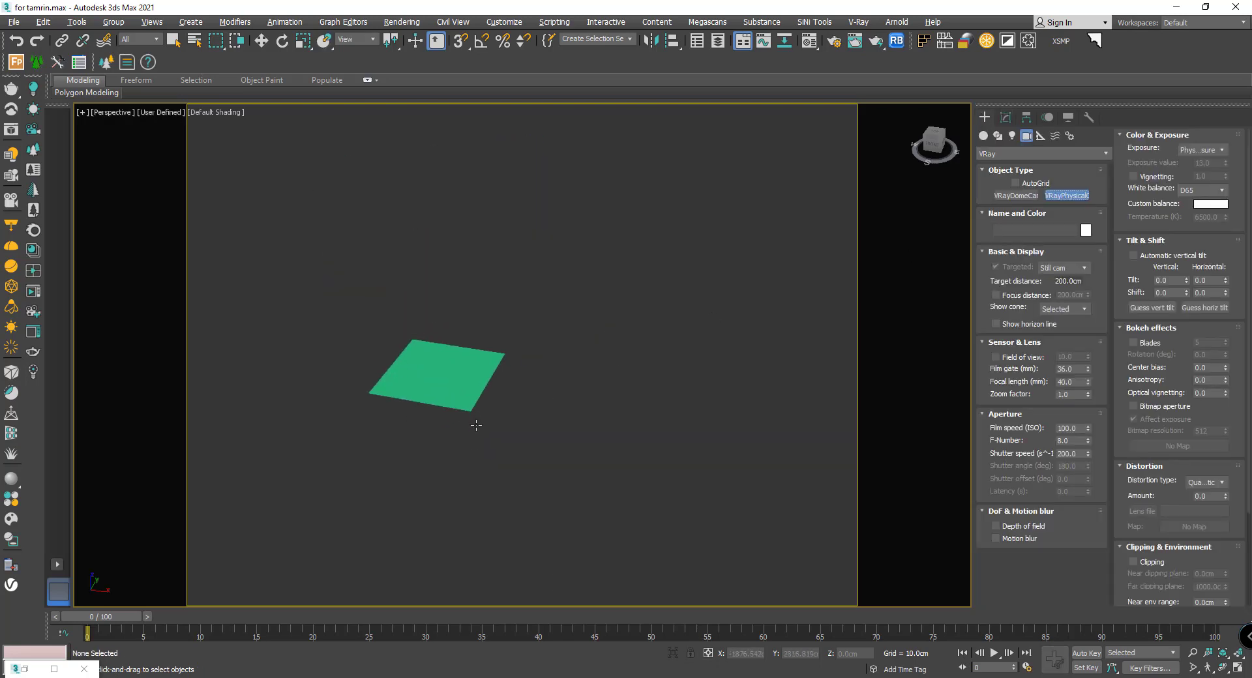
left_click_drag(476, 424, 445, 373)
right_click(413, 341)
middle_click_drag(412, 341, 405, 371, "alt")
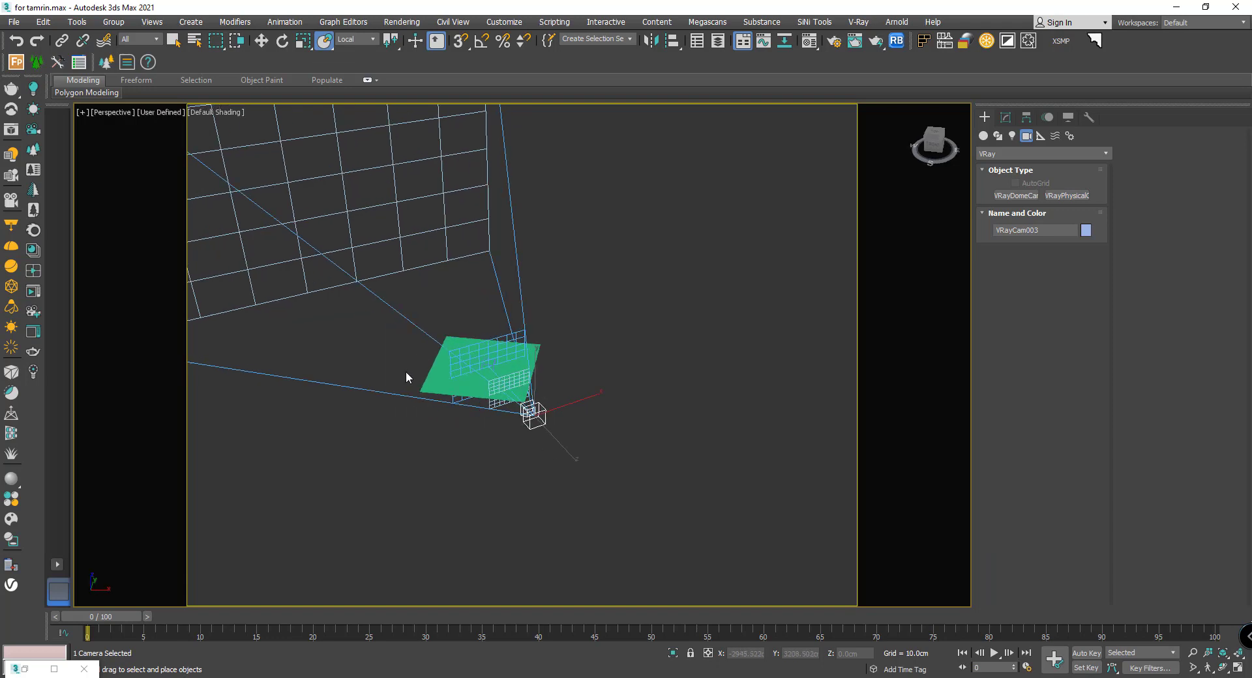
- Apply the Grass Lawn 001 preset from the Chaos Cosmos Browser to the plane and minimize the browser
scroll(405, 371, "up", 4)
left_click(25, 668)
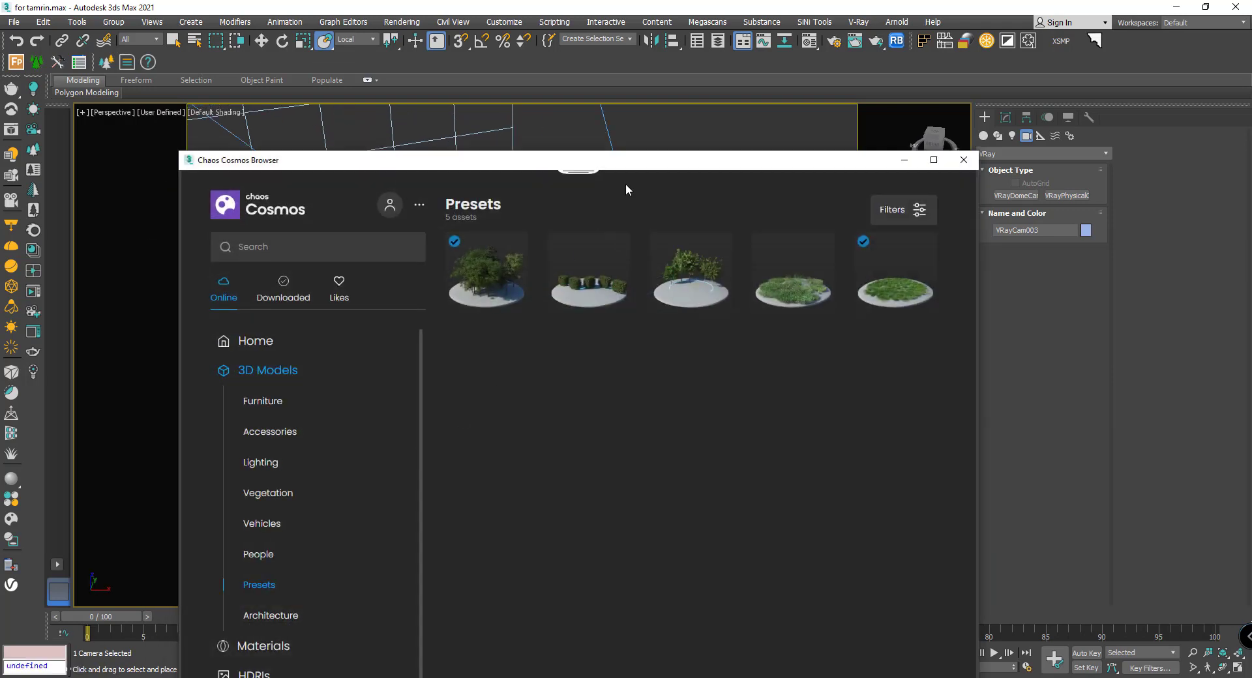
left_click_drag(659, 168, 189, 144)
left_click_drag(424, 264, 544, 374)
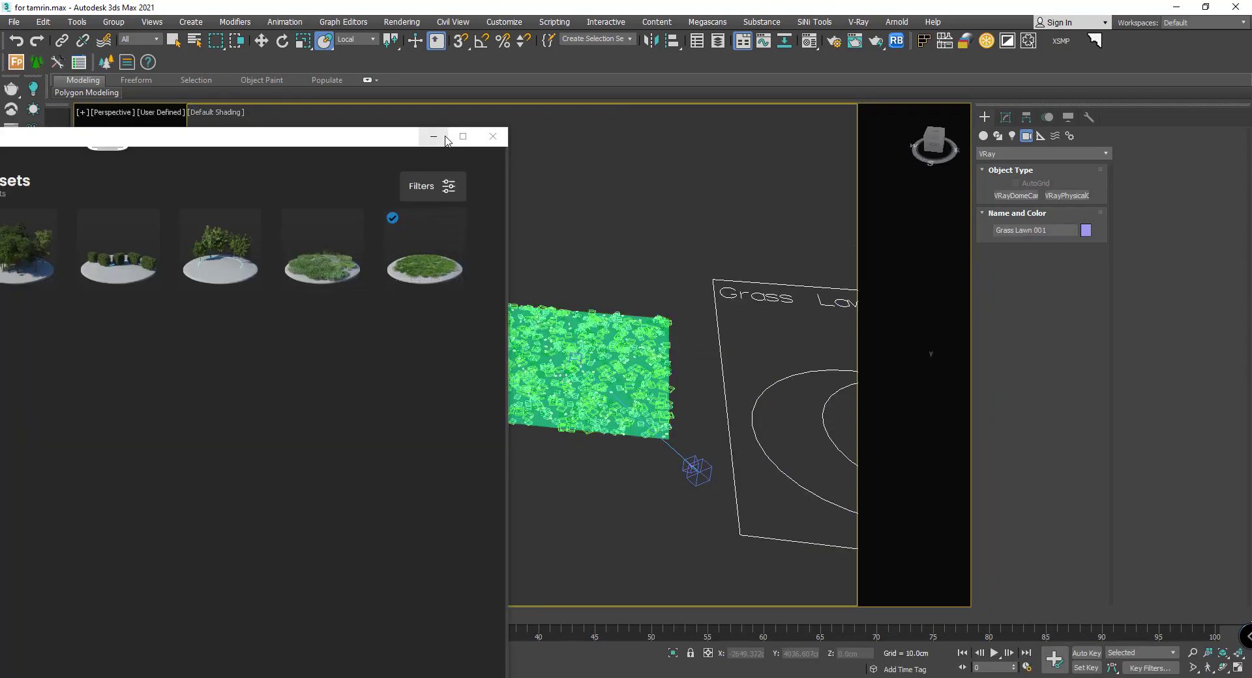
left_click(427, 132)
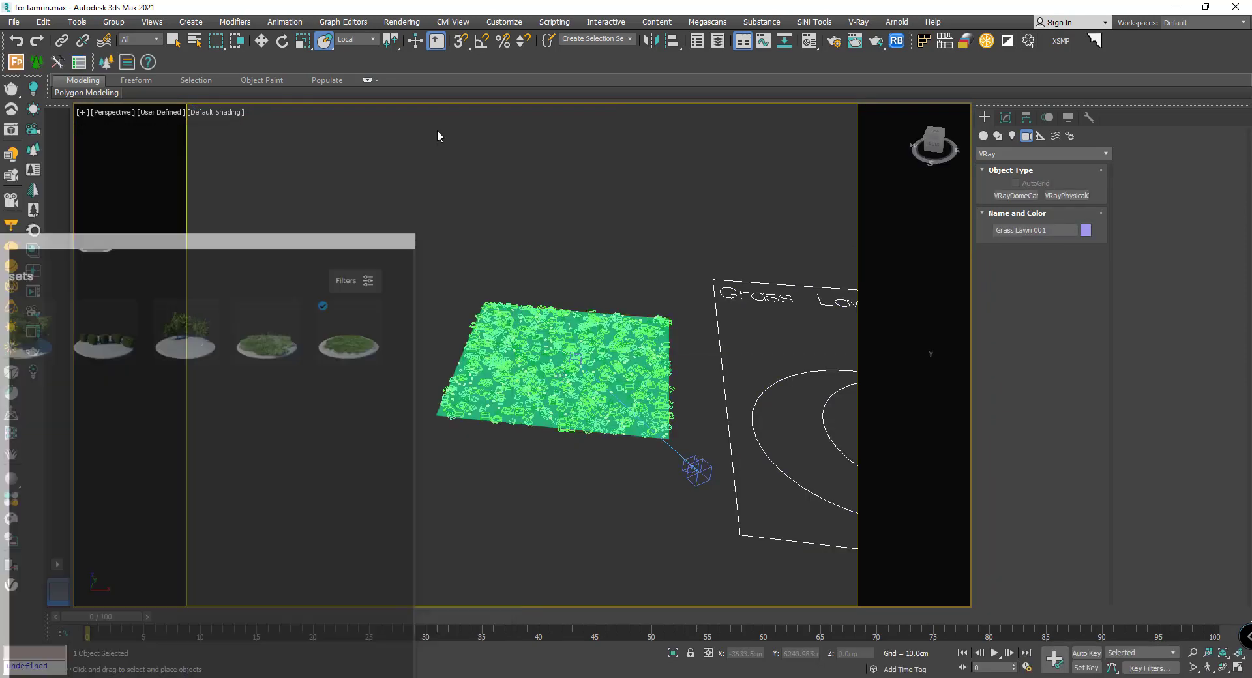
- Switch the viewport to VRayCam003 and dolly the camera forward until the grass lawn fills the frame's foreground
middle_click_drag(602, 261, 330, 335)
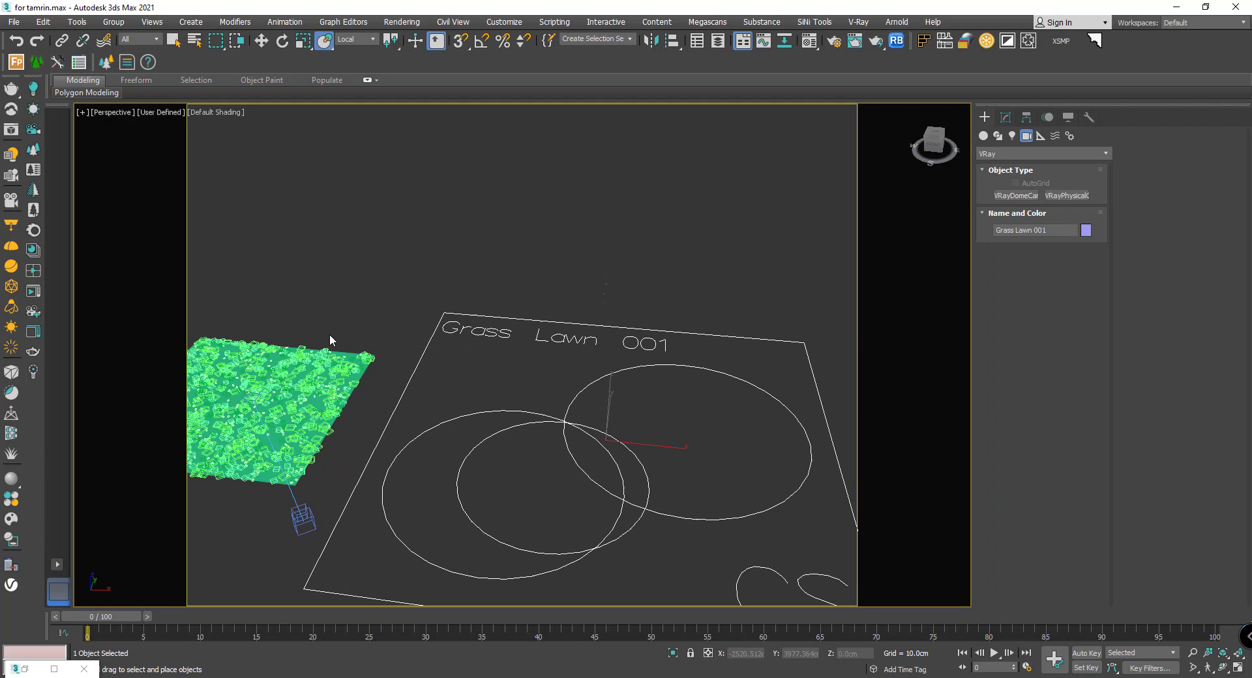
key("c")
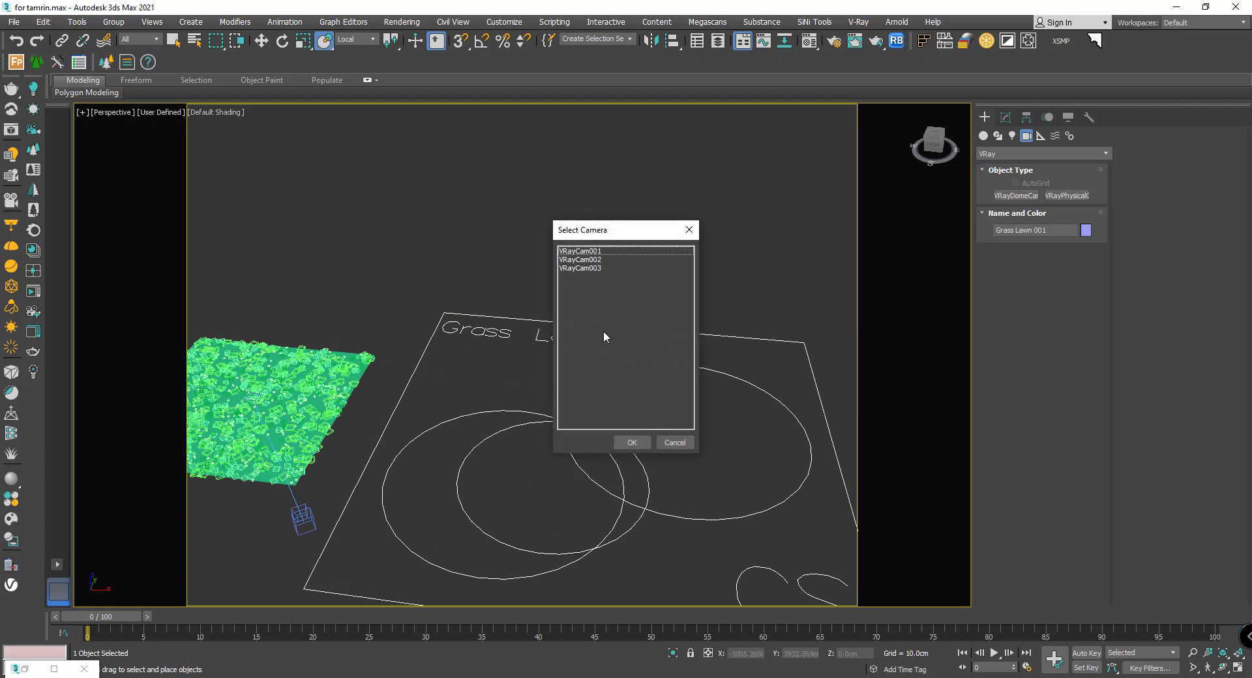
left_click(595, 271)
key("Return")
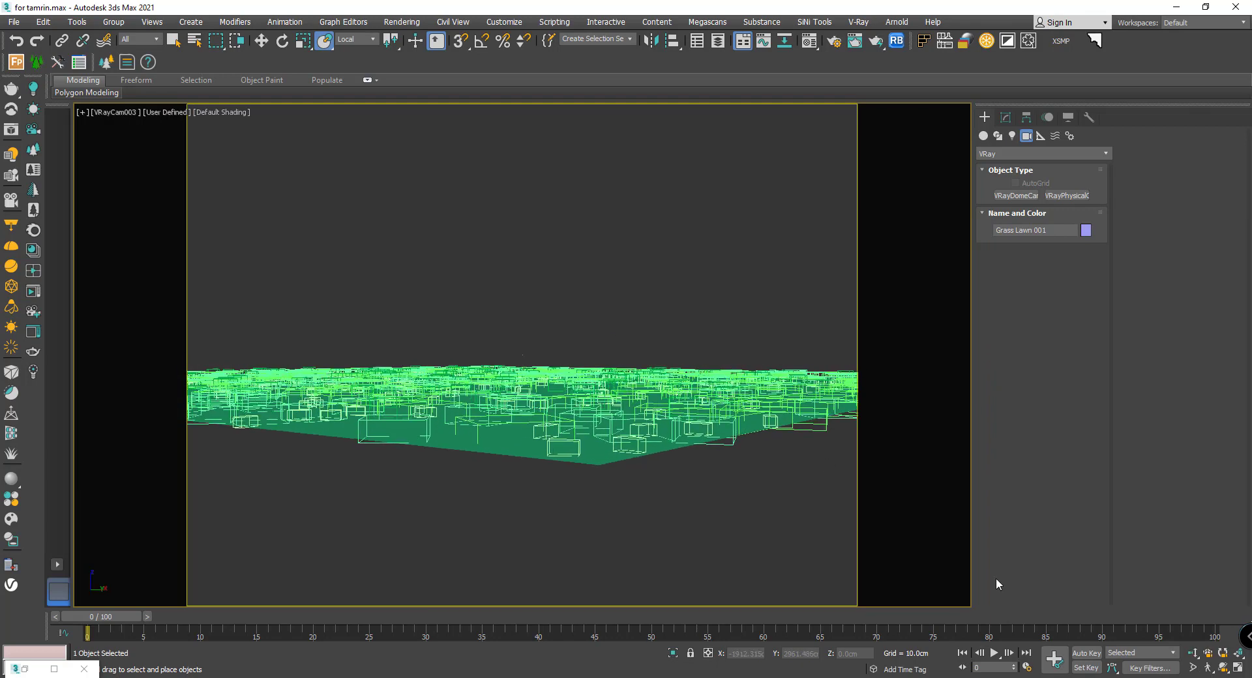
left_click(1193, 653)
left_click_drag(520, 386, 519, 370)
middle_click_drag(543, 323, 517, 324)
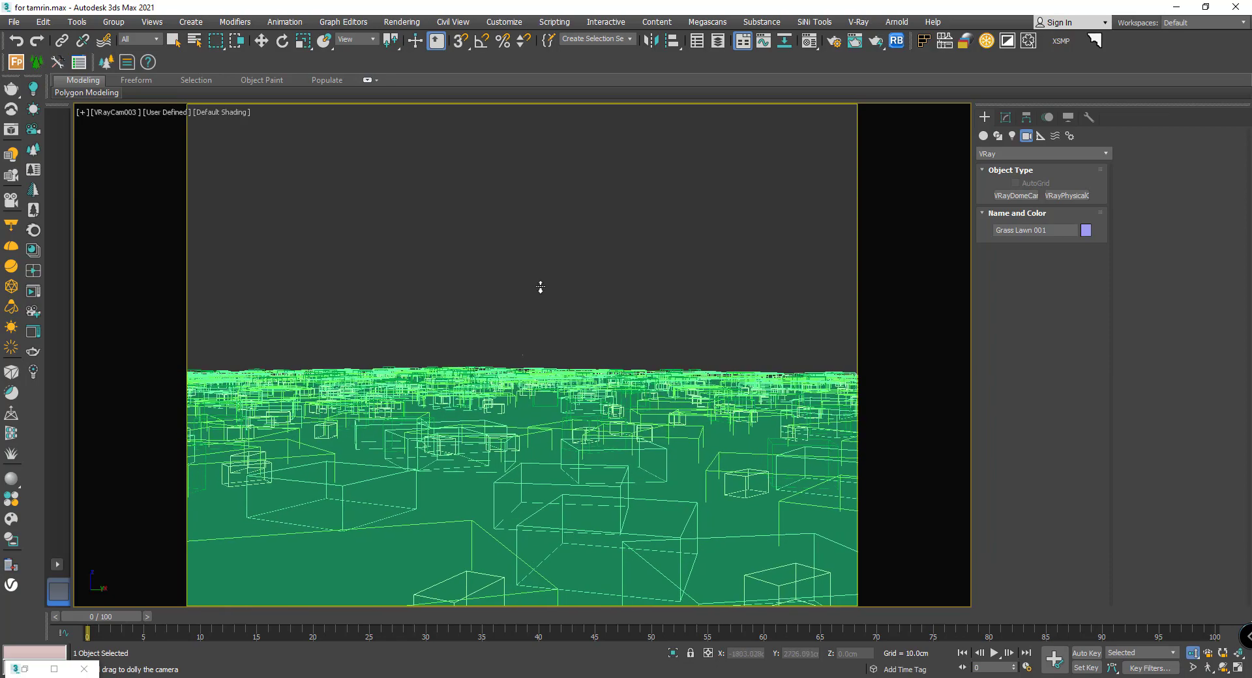
right_click(541, 287)
- Start an interactive V-Ray render of the grass lawn, move the frame buffer aside and lower the camera slightly toward the grass
key("shift+q")
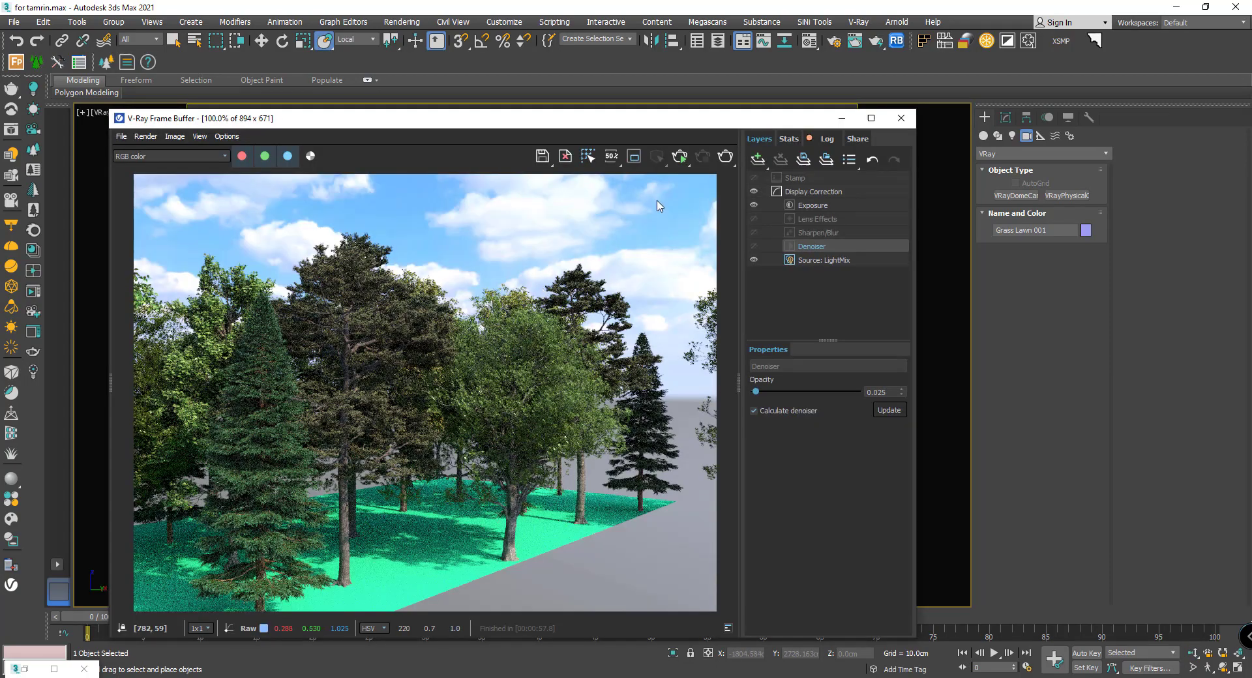
left_click(680, 161)
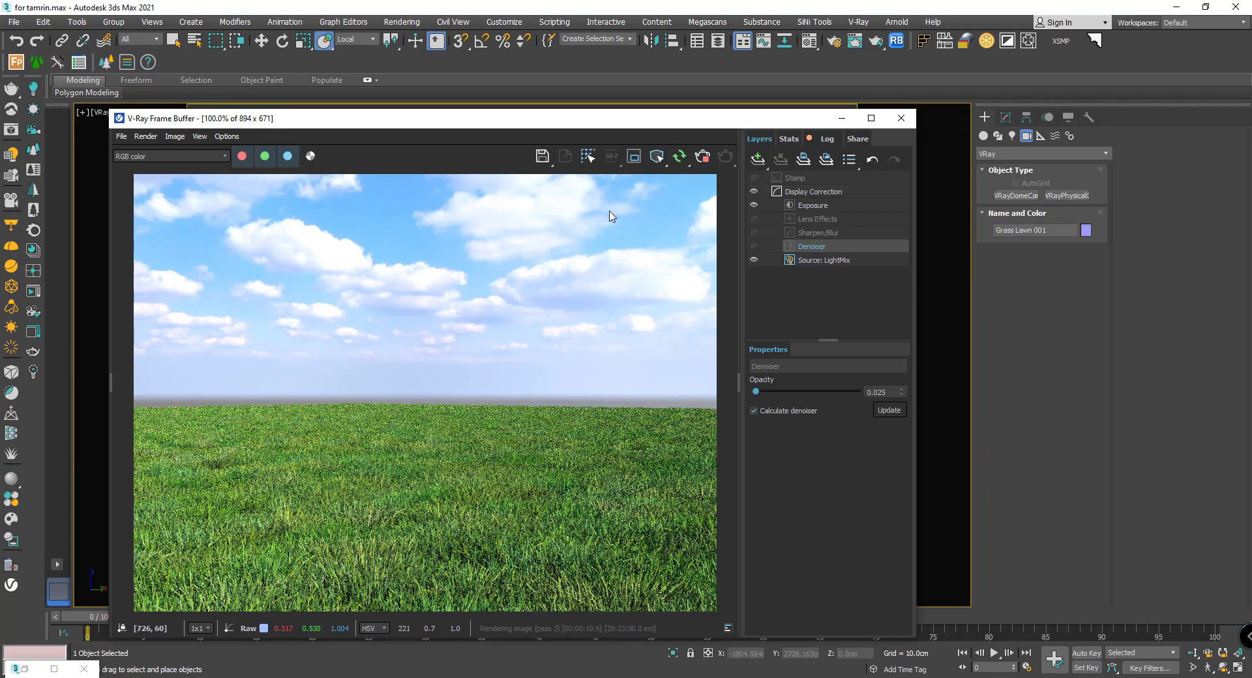
left_click_drag(673, 119, 926, 111)
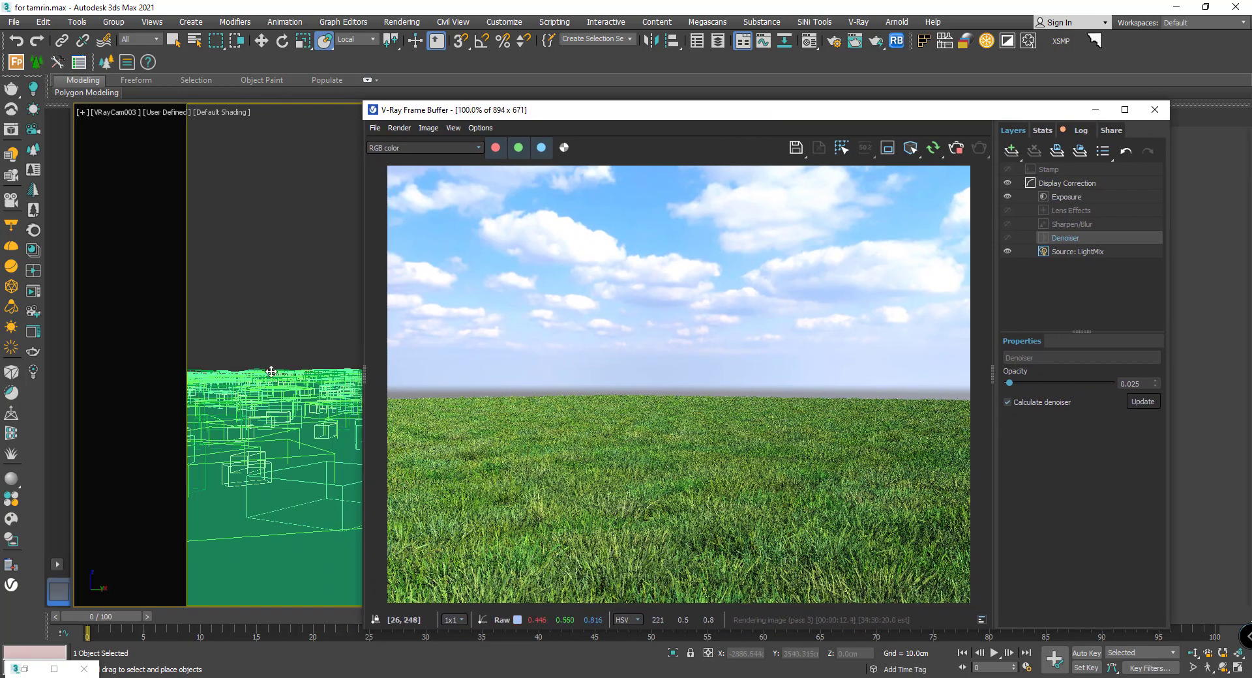
middle_click_drag(271, 372, 275, 358)
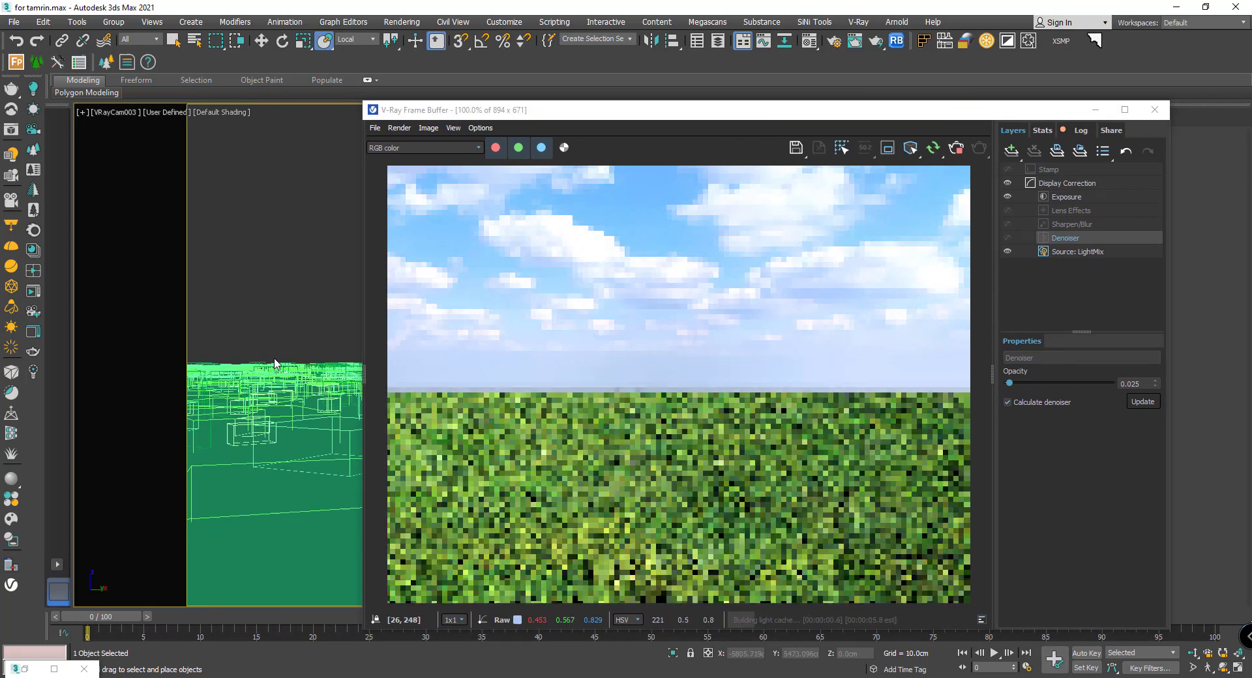
middle_click_drag(275, 359, 274, 349)
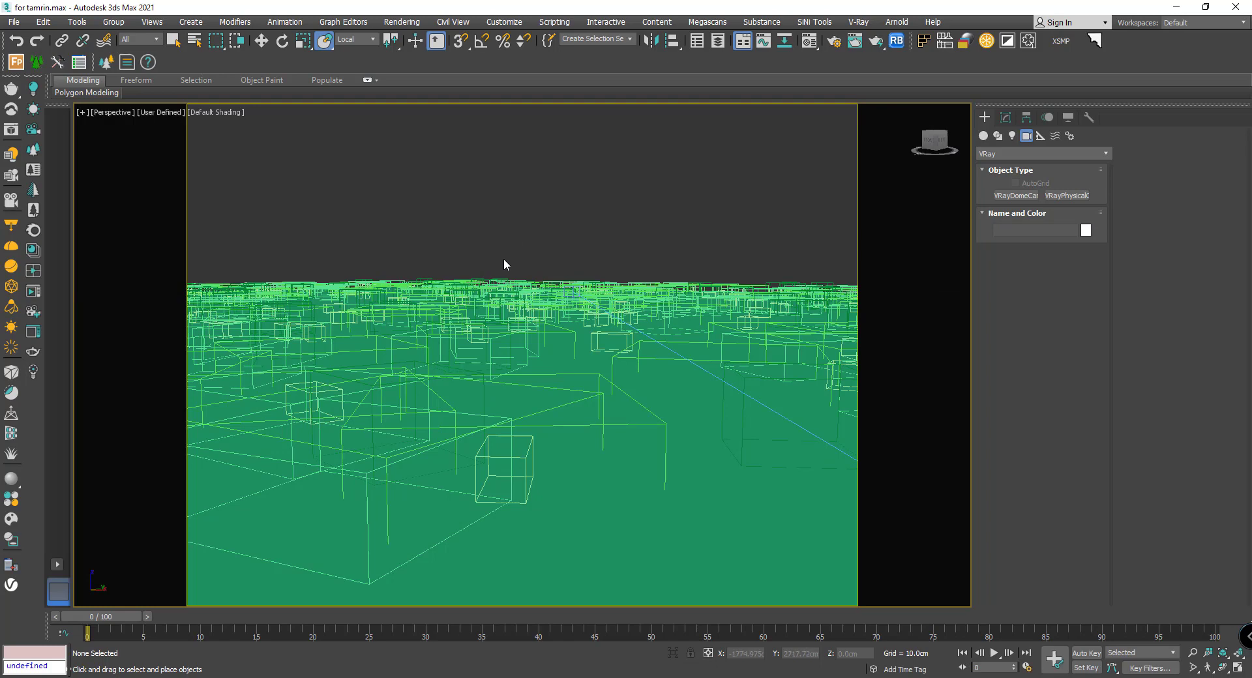
- Delete the Grass Lawn 001 scatter from the plane in the perspective view
left_click(155, 397)
key("Delete")
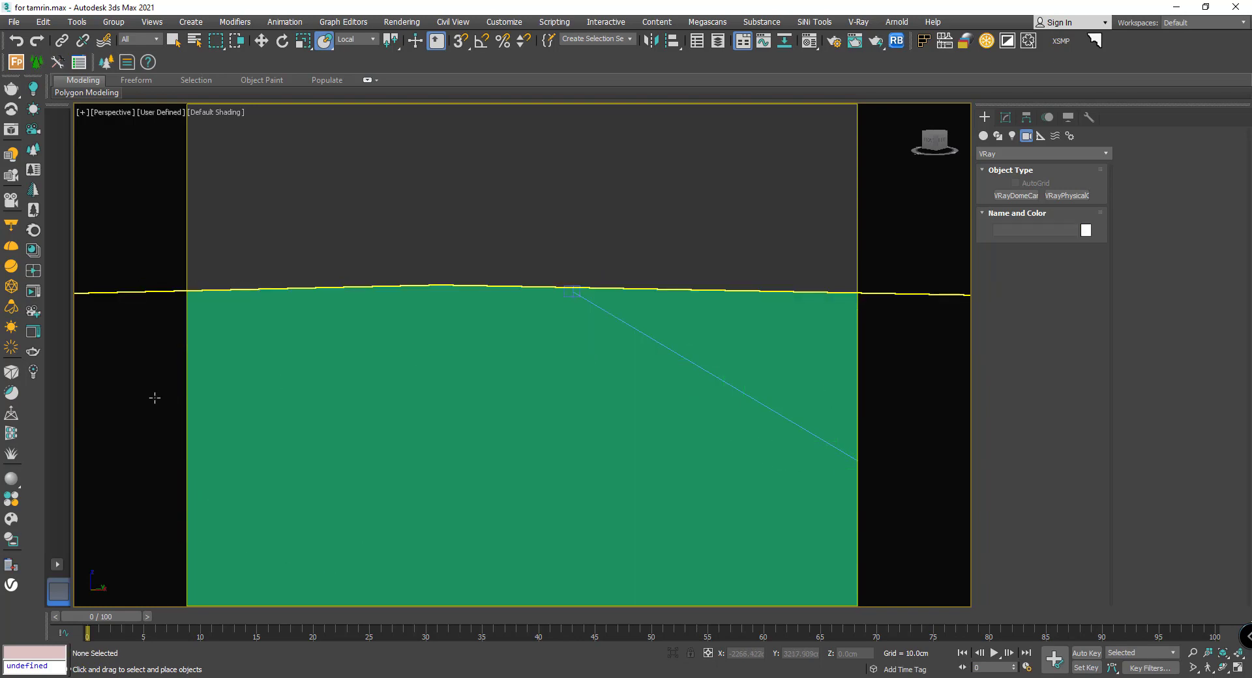
- Download the Grass Wild 001 preset from the 3D model presets in the Chaos Cosmos Browser
left_click(11, 519)
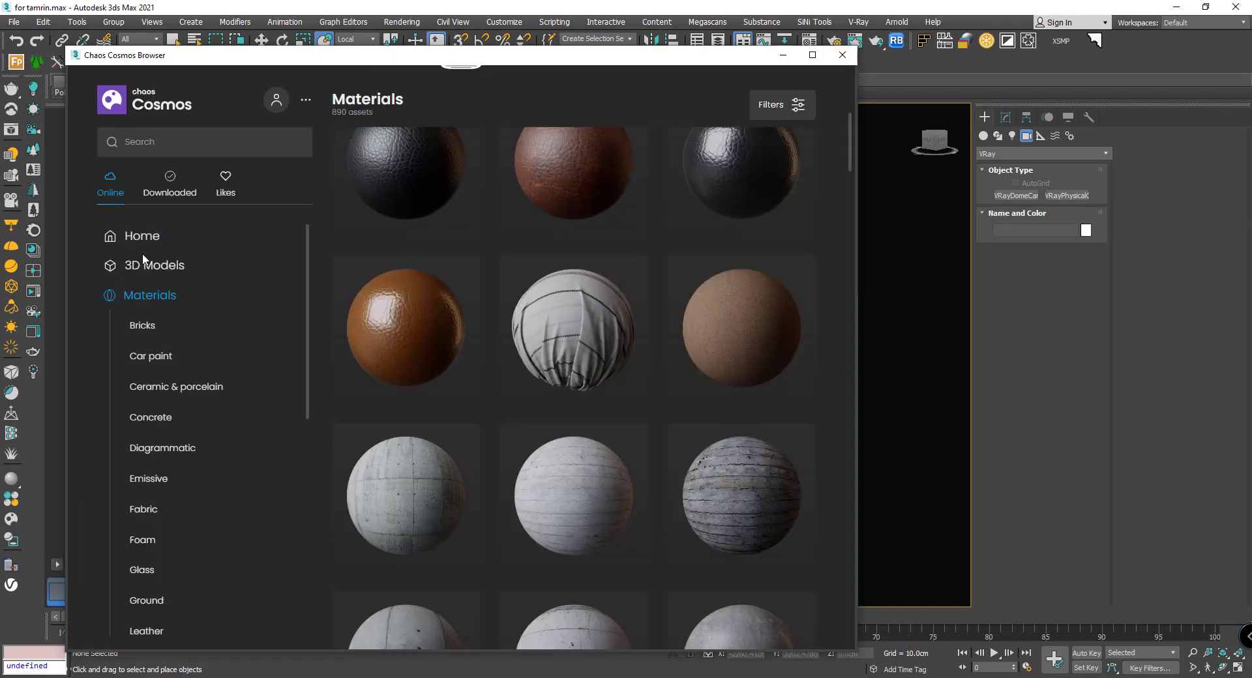
left_click(155, 267)
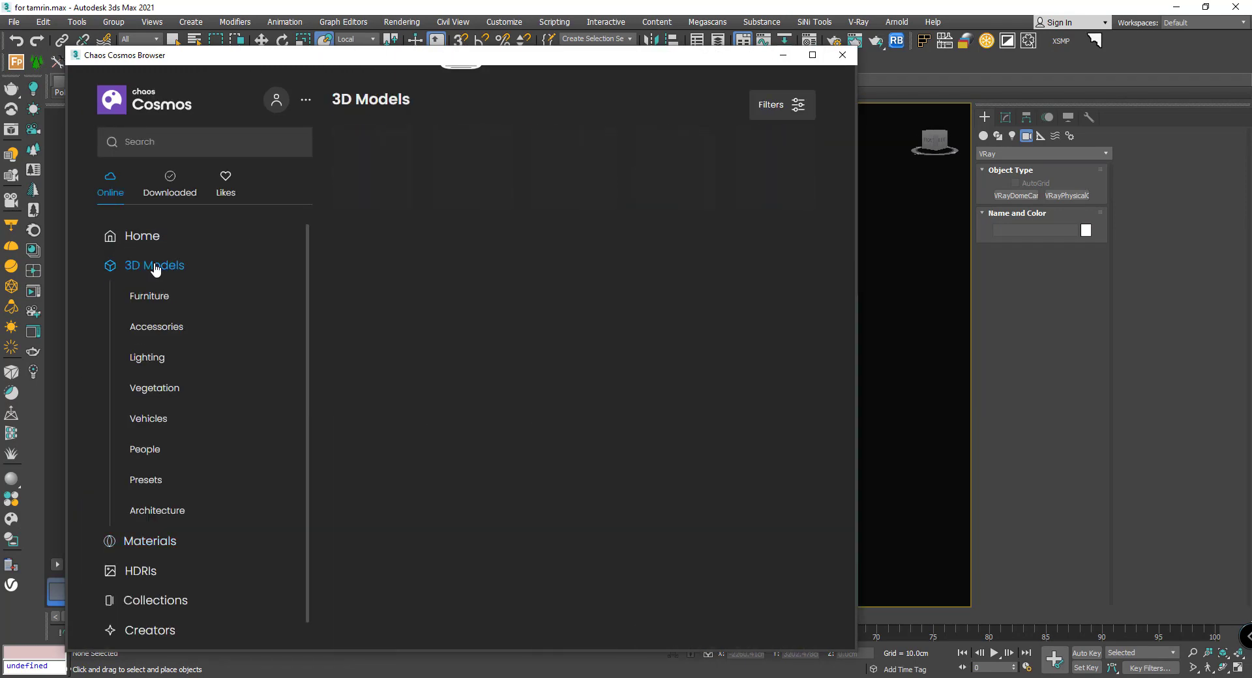
left_click(147, 480)
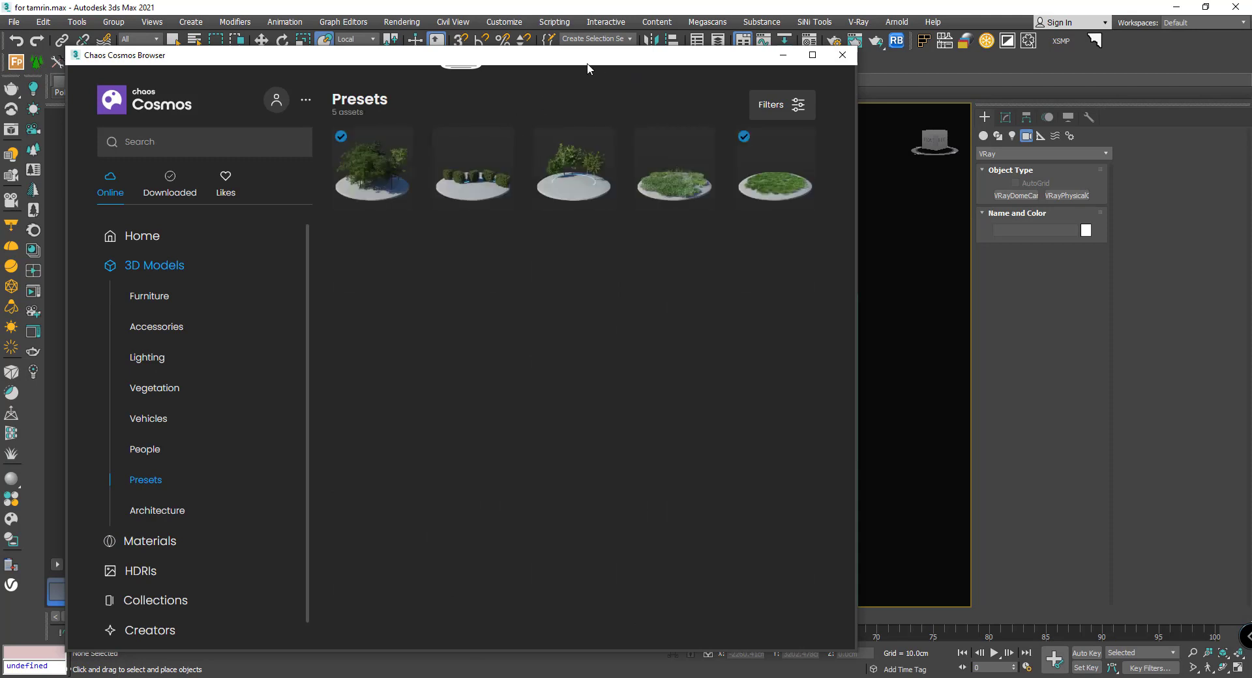
left_click_drag(587, 68, 254, 70)
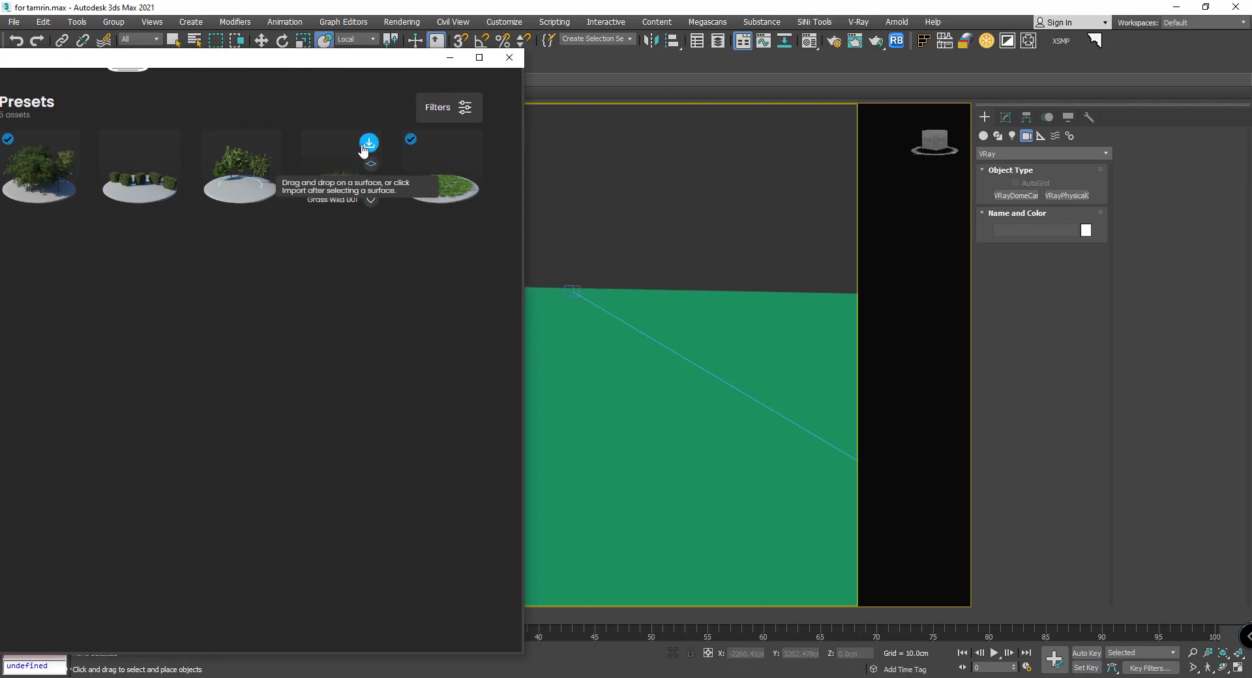
left_click(368, 144)
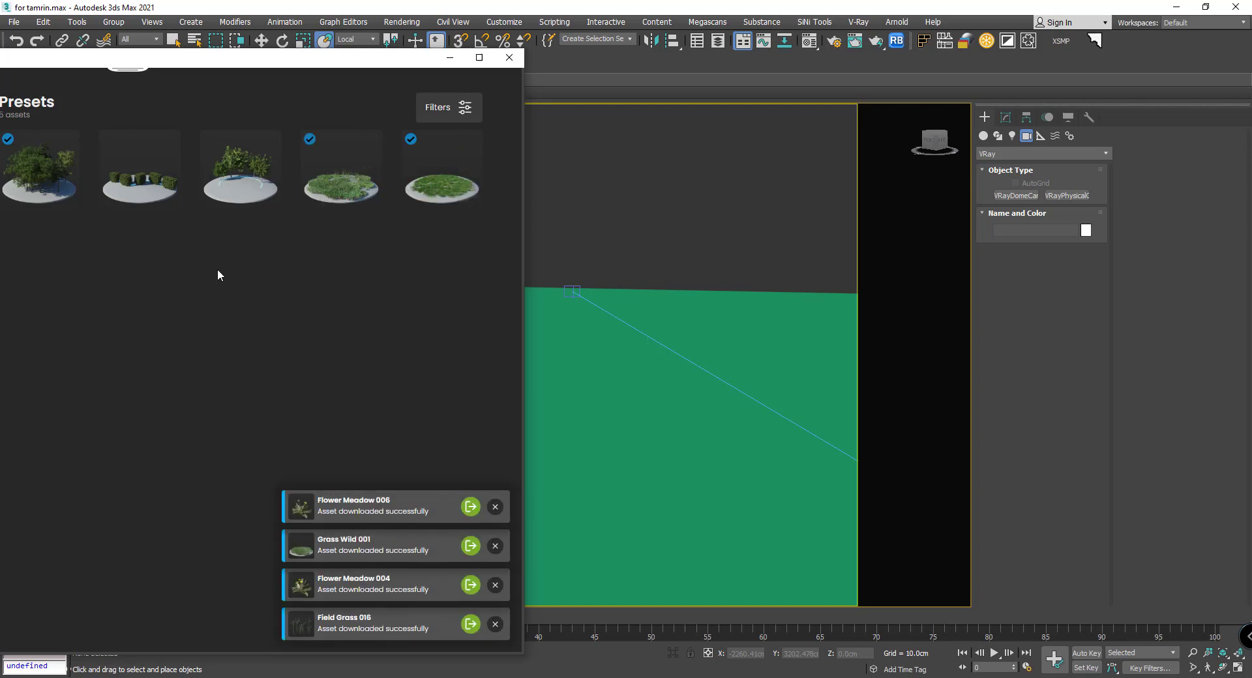
- Apply the Grass Wild 001 preset to the plane and minimize the Chaos Cosmos Browser
mouse_move(344, 178)
left_click_drag(342, 173, 596, 389)
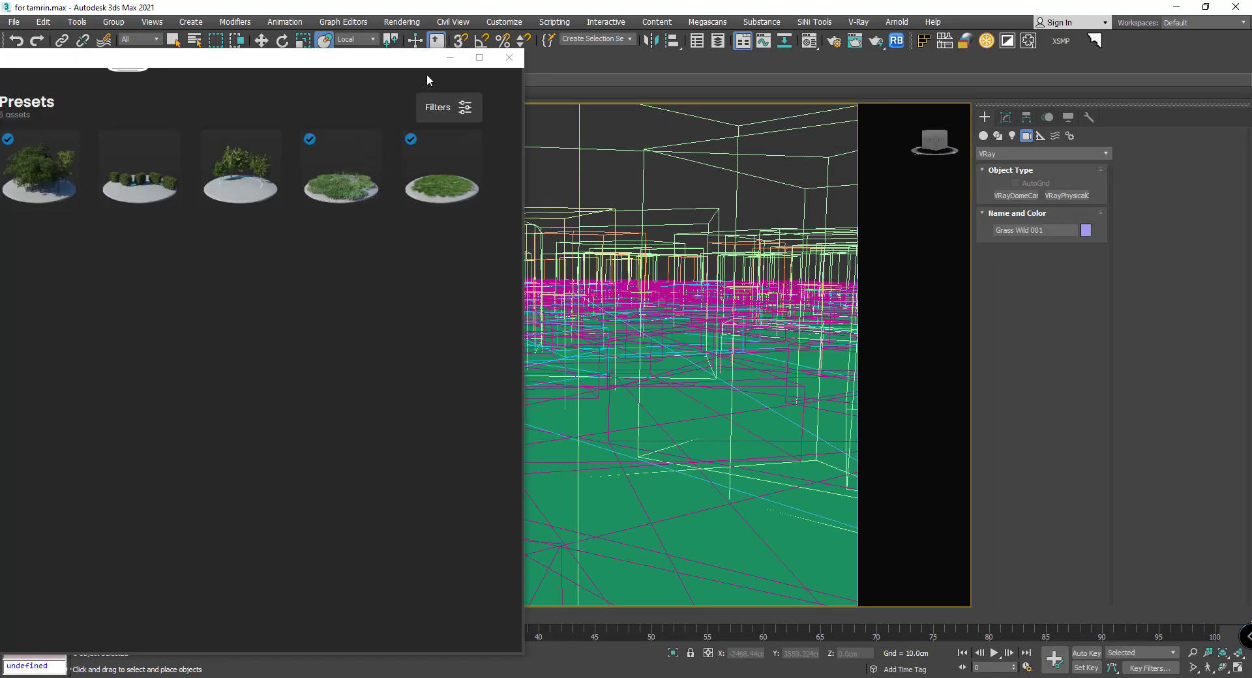
left_click(450, 58)
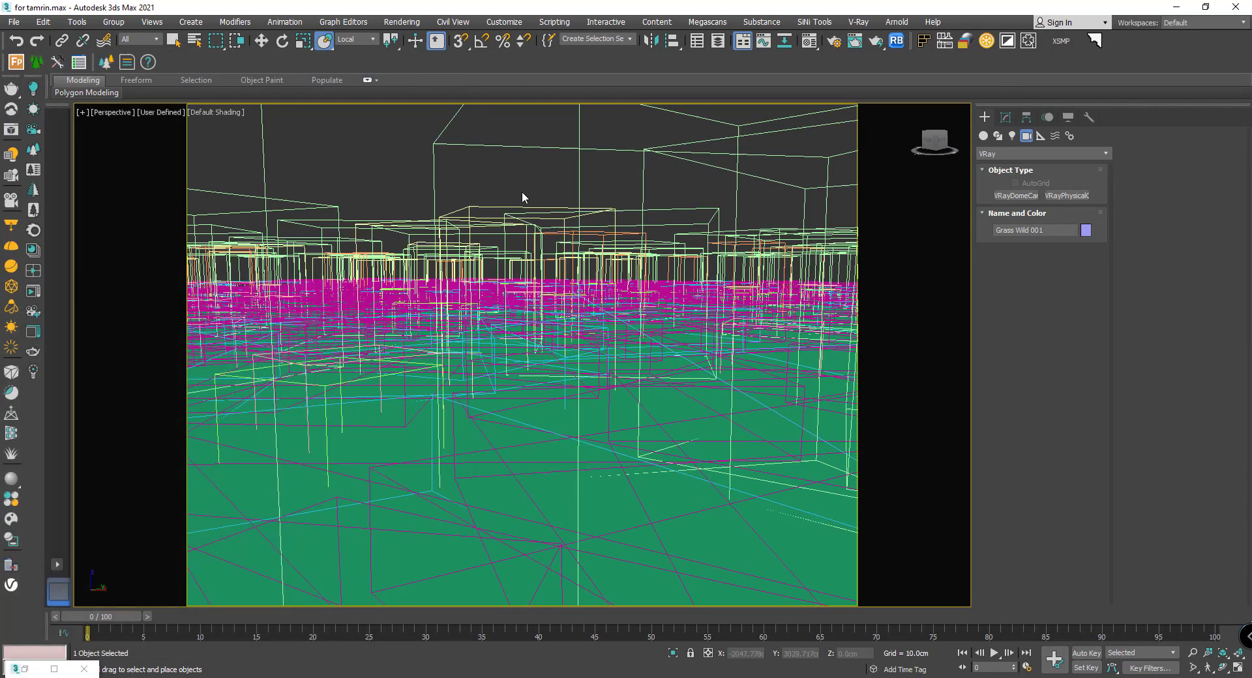
- Switch the viewport to VRayCam003 and reposition the camera with truck and dolly to look across the wild grass
key("c")
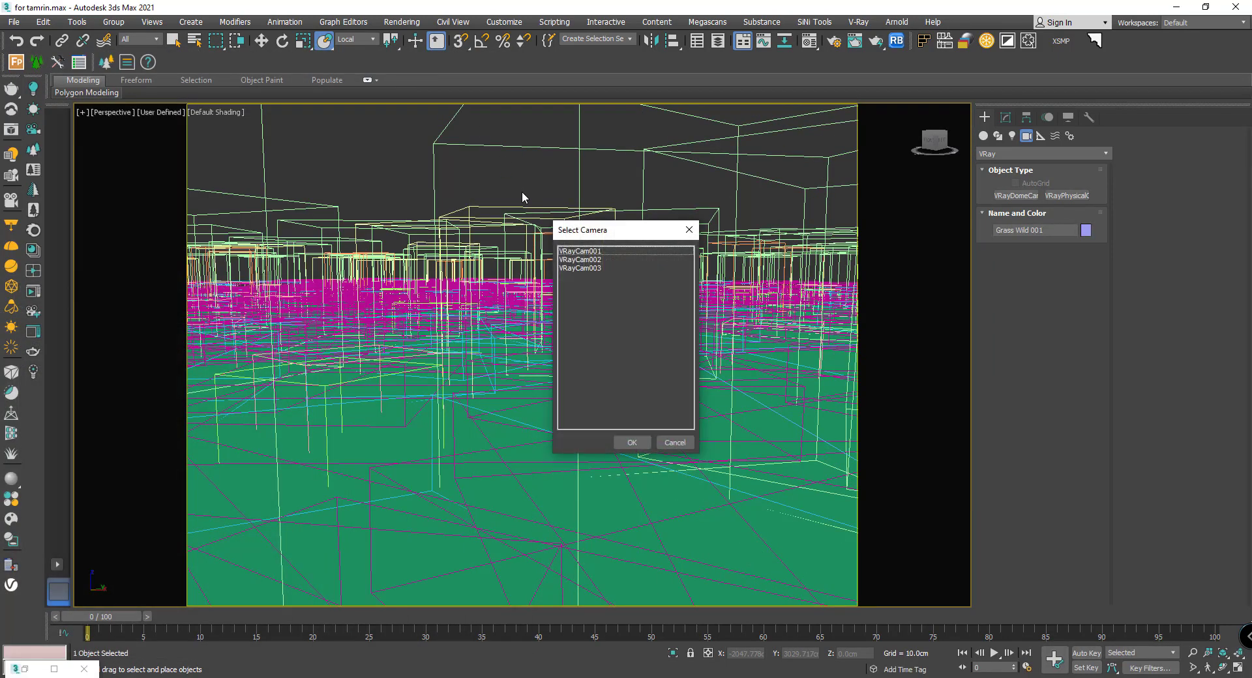
double_click(586, 268)
middle_click_drag(577, 264, 553, 294)
left_click(1196, 654)
left_click_drag(575, 395, 579, 399)
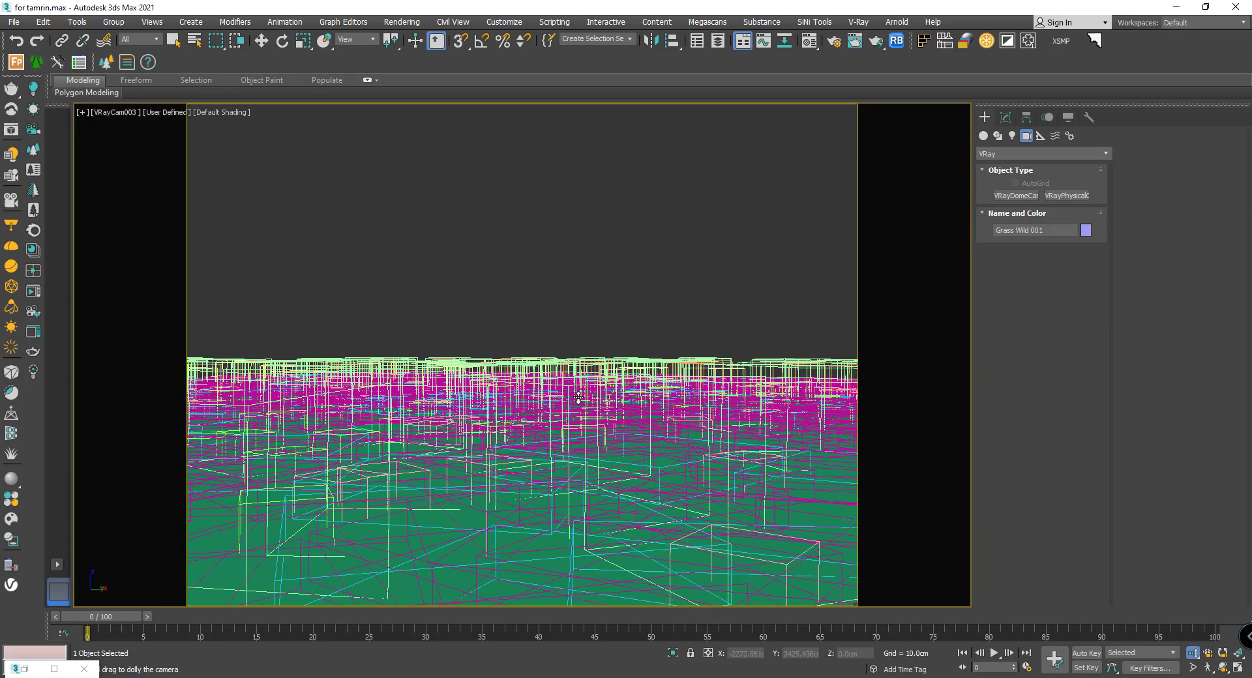
right_click(549, 335)
- Render the wild grass scatter interactively in the V-Ray Frame Buffer and inspect its foreground at 200% zoom
key("alt+Tab")
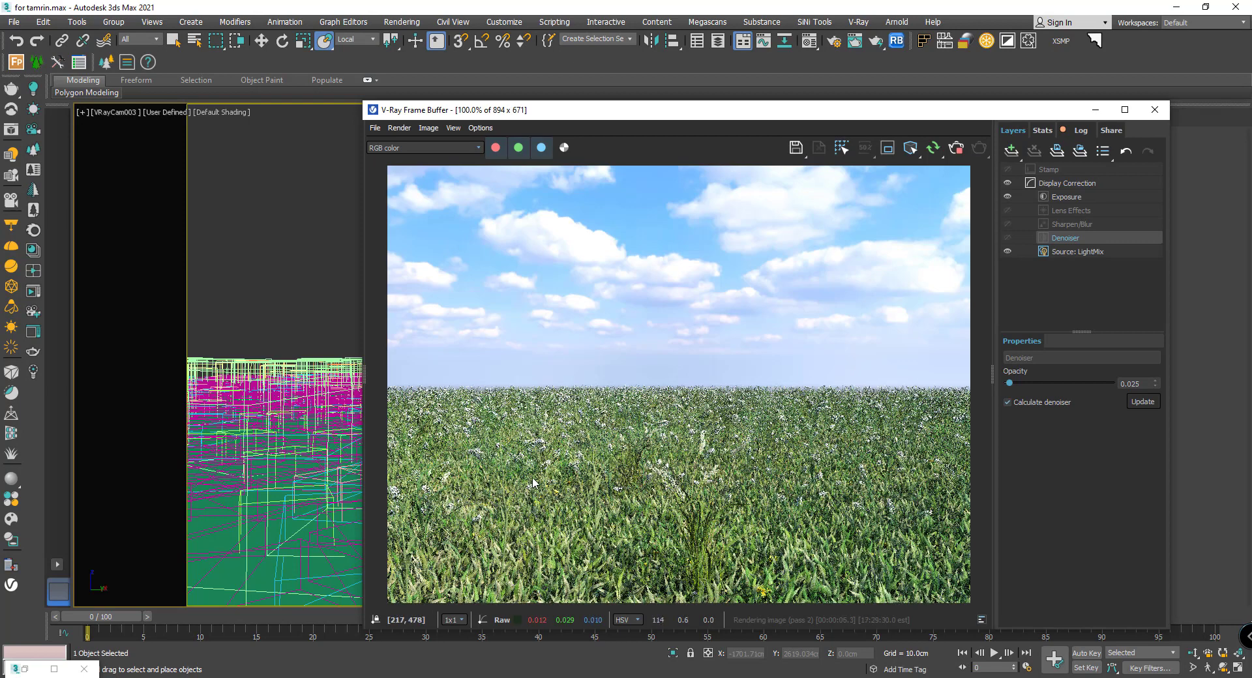
scroll(613, 559, "up", 1)
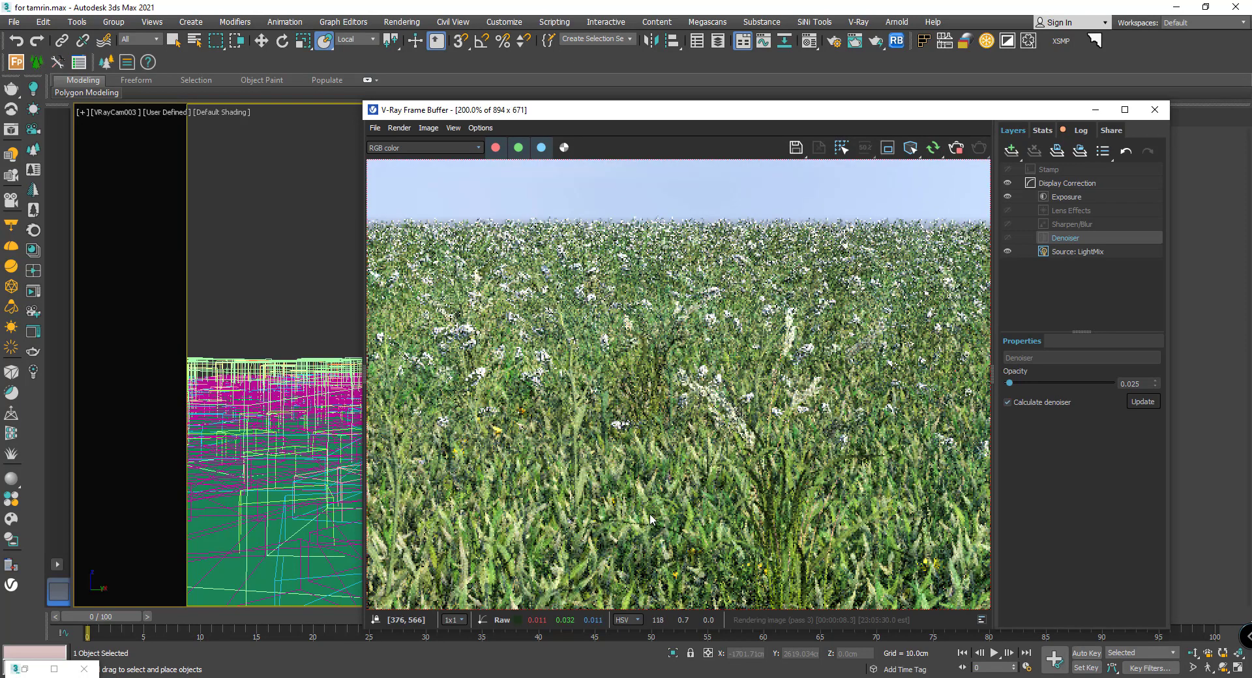
middle_click_drag(585, 489, 585, 422)
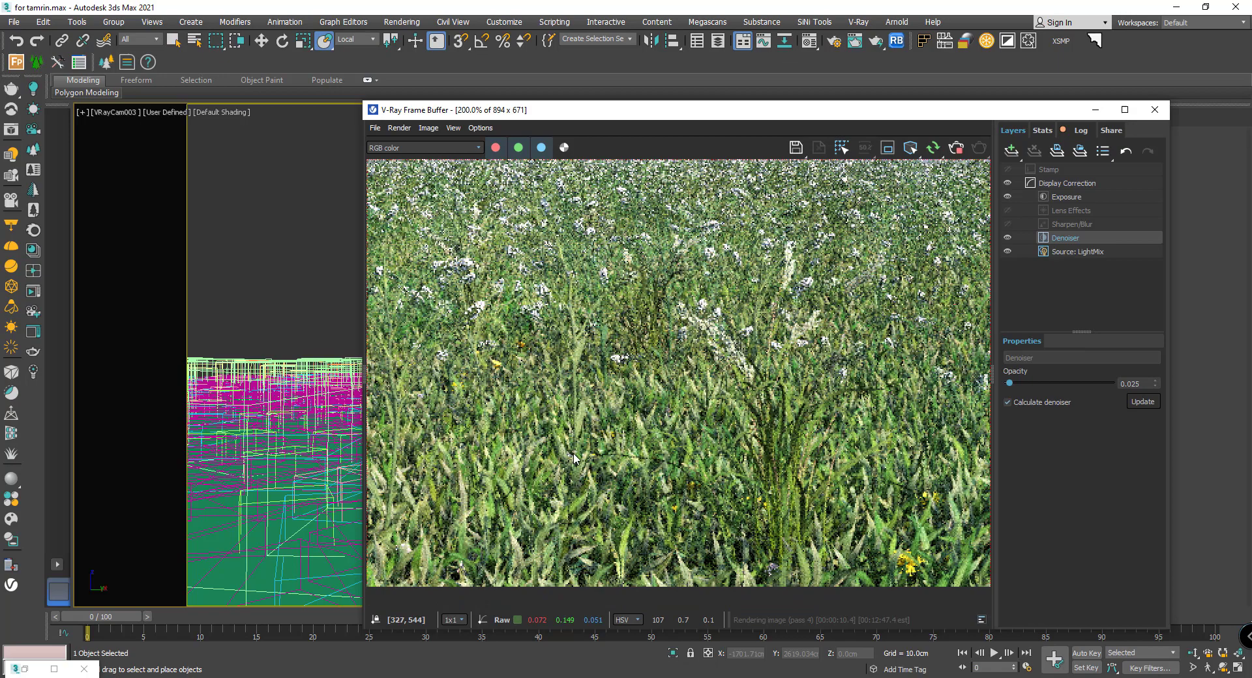
scroll(586, 480, "down", 1)
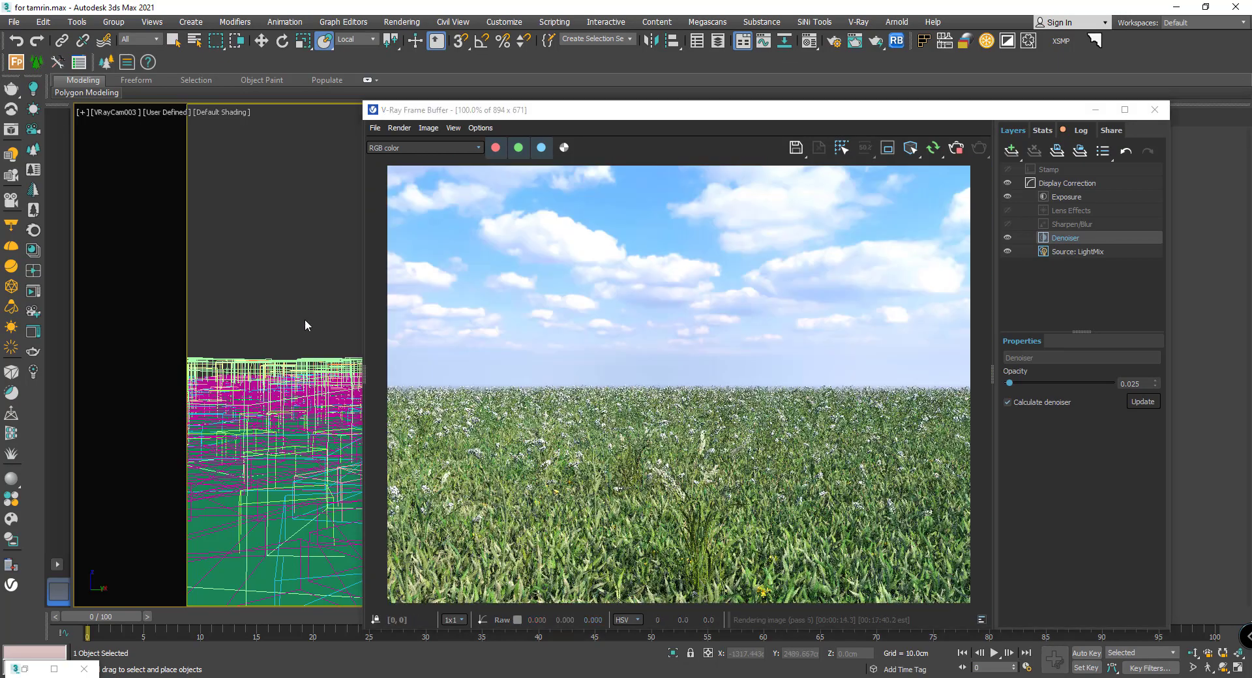
- Lower VRayCam003 into the wild grass so the tall plants rise above the horizon, and inspect the updated render at 200% zoom
middle_click_drag(304, 319, 304, 308)
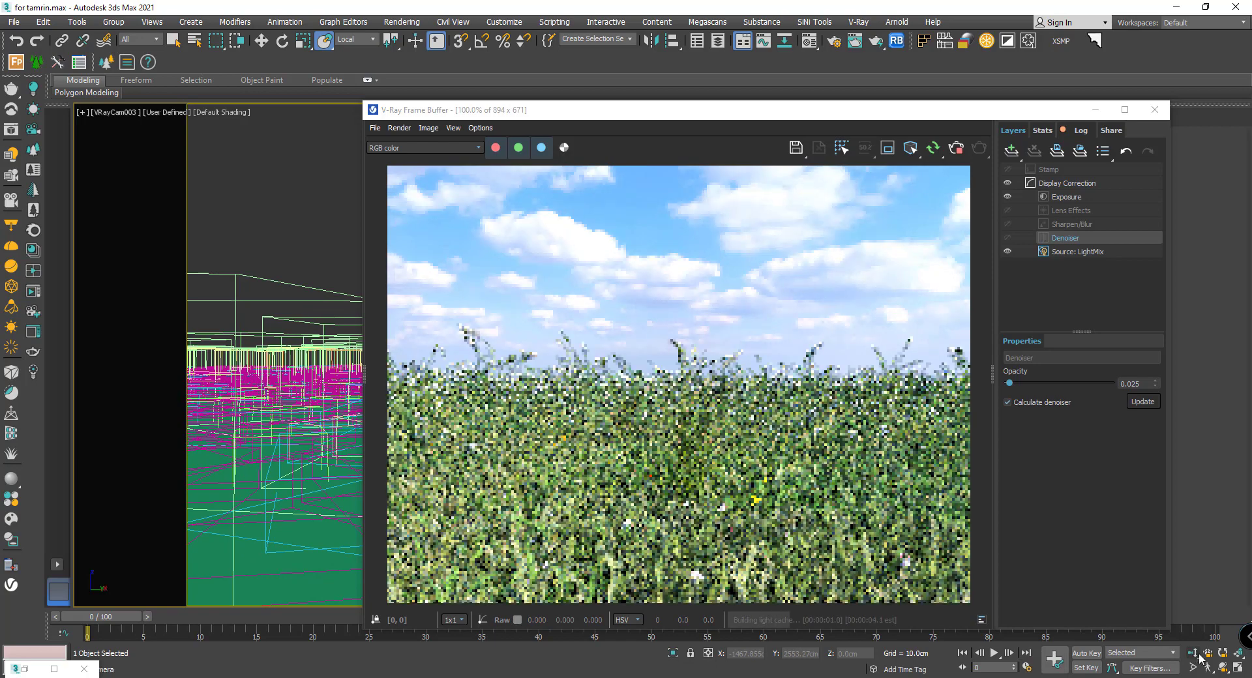
left_click(1193, 654)
key("y")
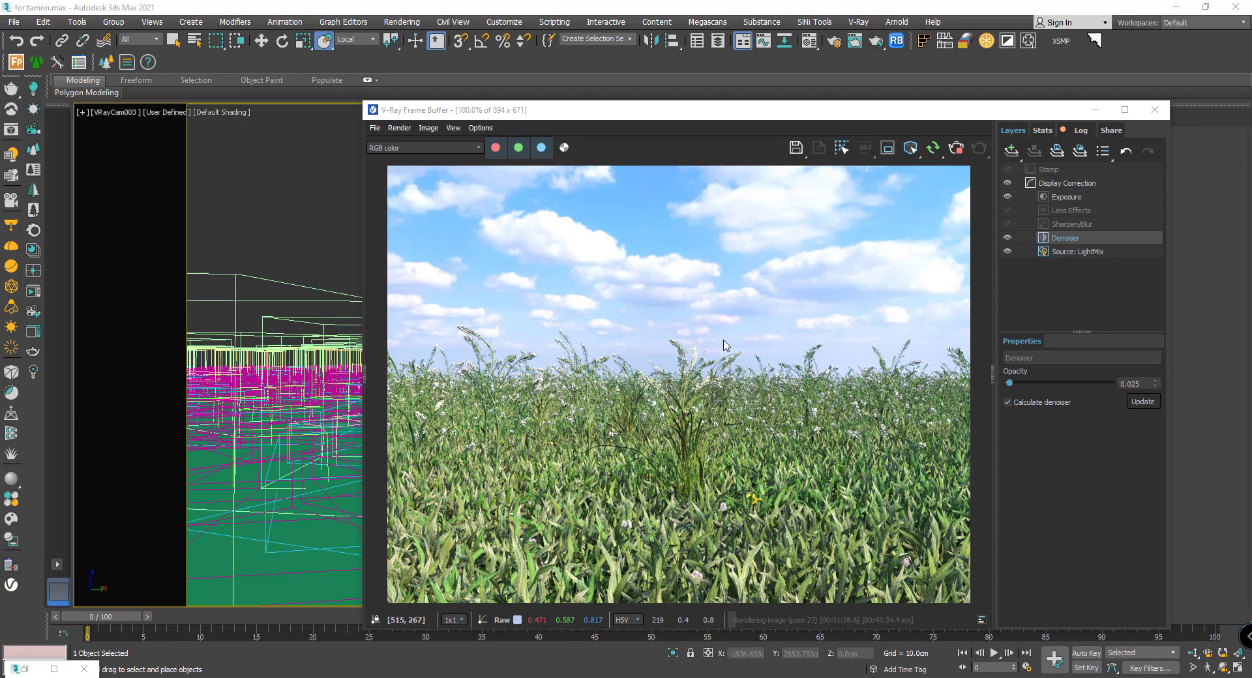
scroll(726, 345, "up", 3)
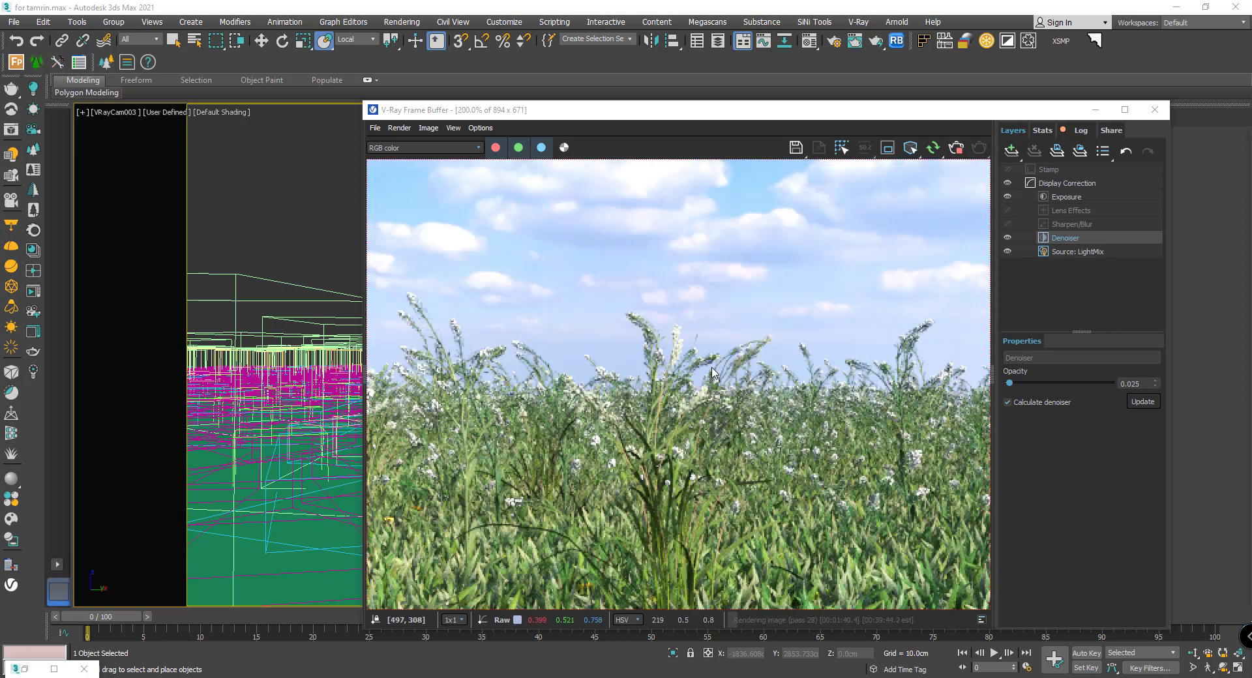
scroll(712, 374, "down", 3)
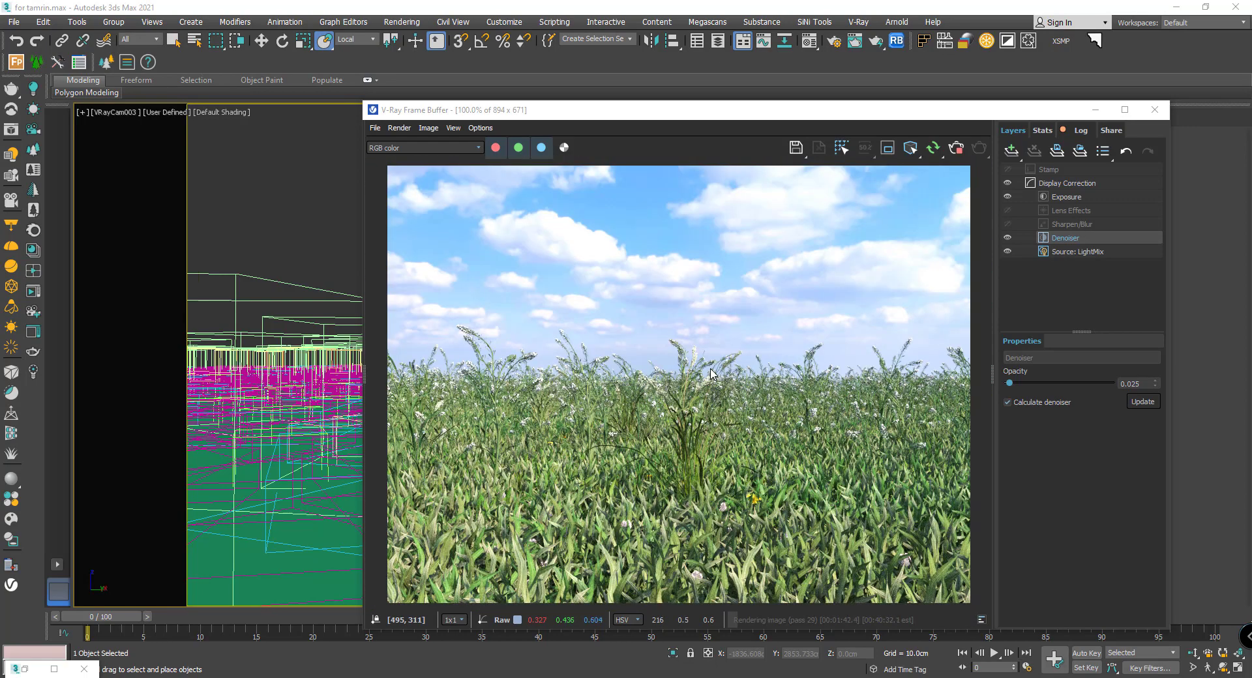